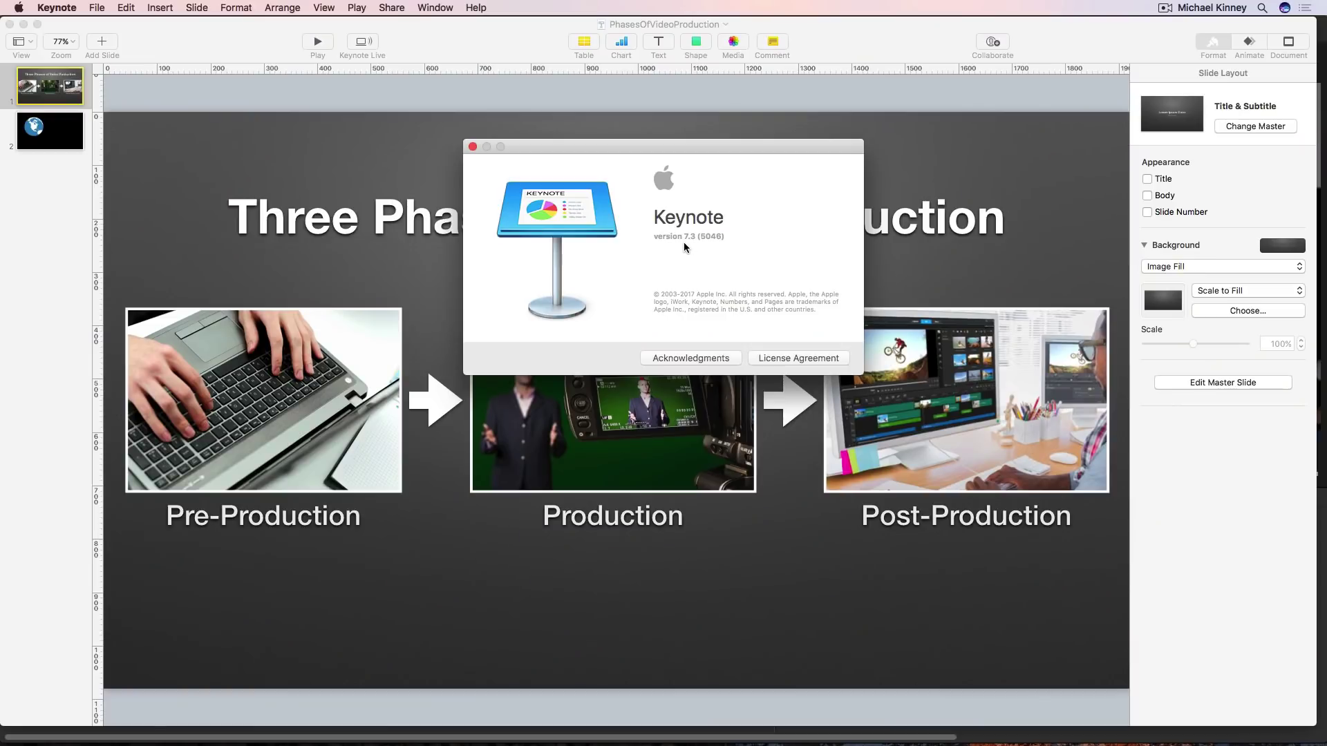
# Close the About Keynote window and bring up the File > Export To format choices.
pyautogui.click(472, 147)
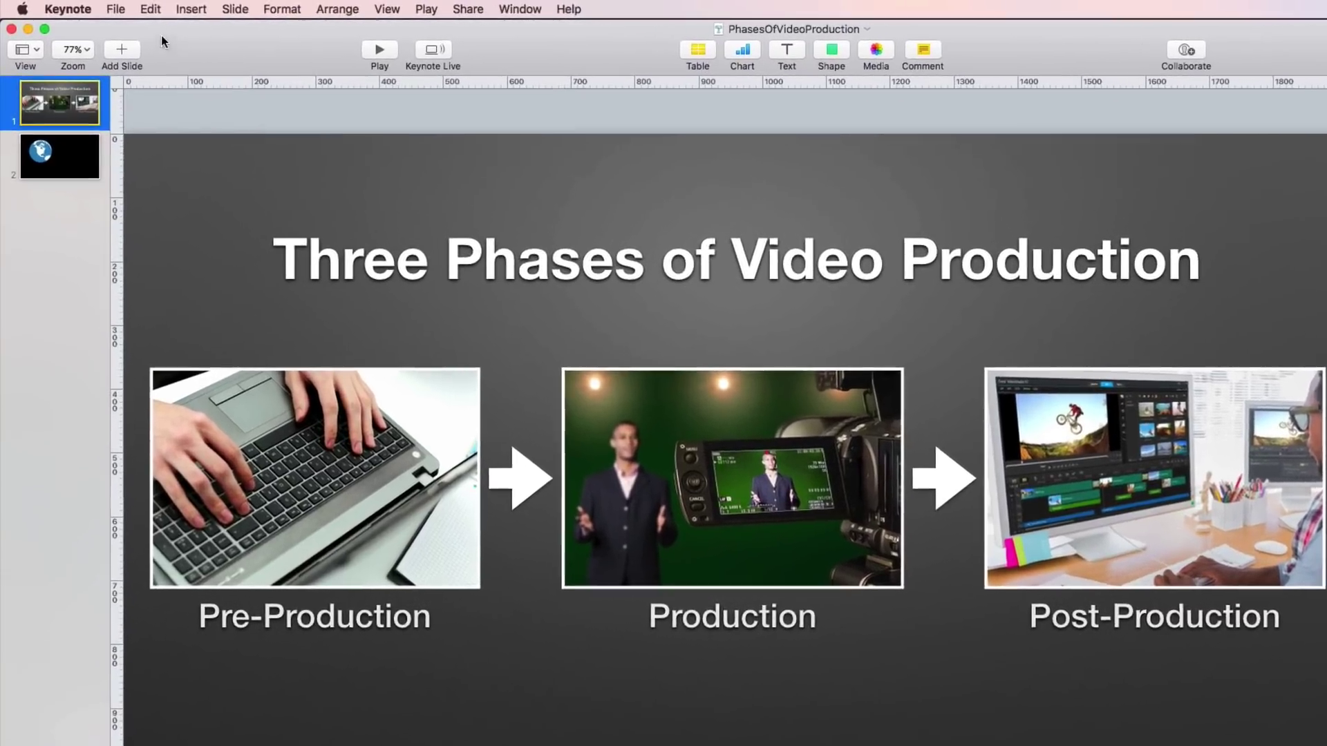
pyautogui.click(116, 9)
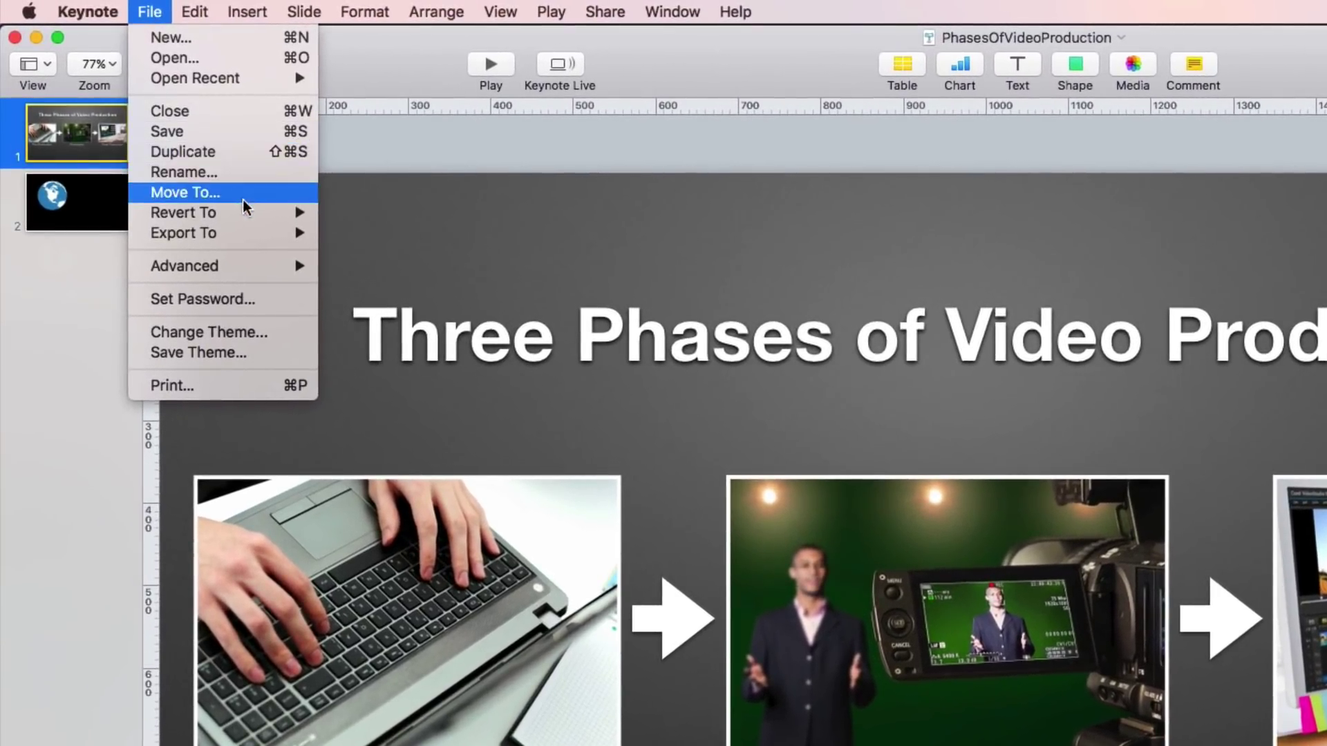
pyautogui.moveTo(255, 237)
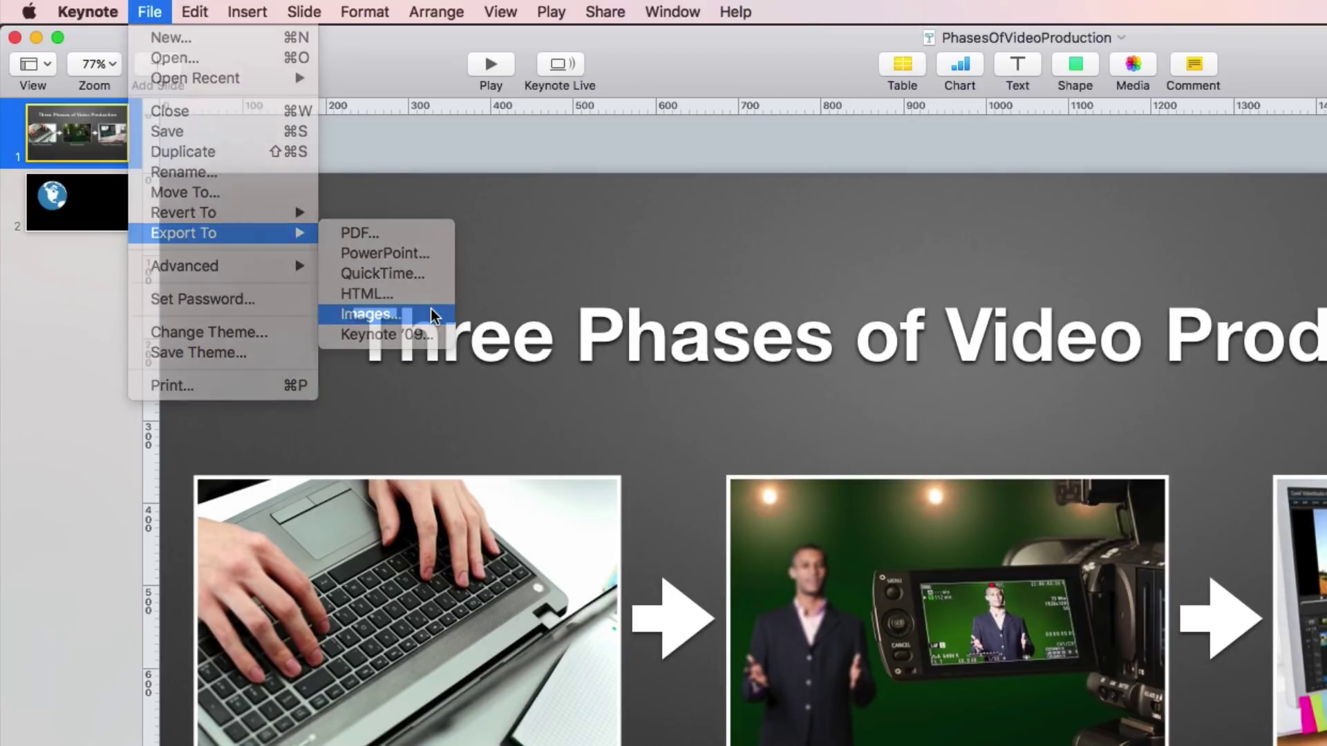
# Open the Images export settings and limit the slide range from 1 to 1.
pyautogui.click(433, 315)
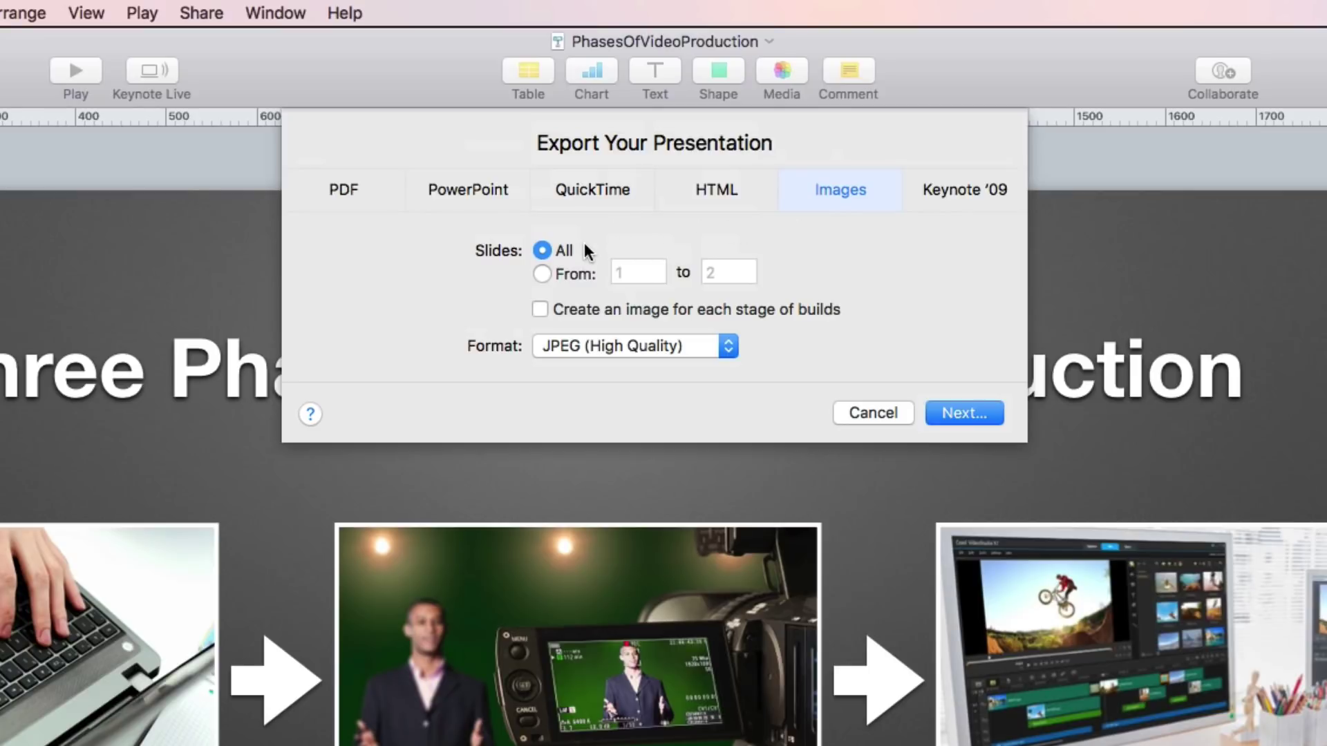
pyautogui.click(540, 274)
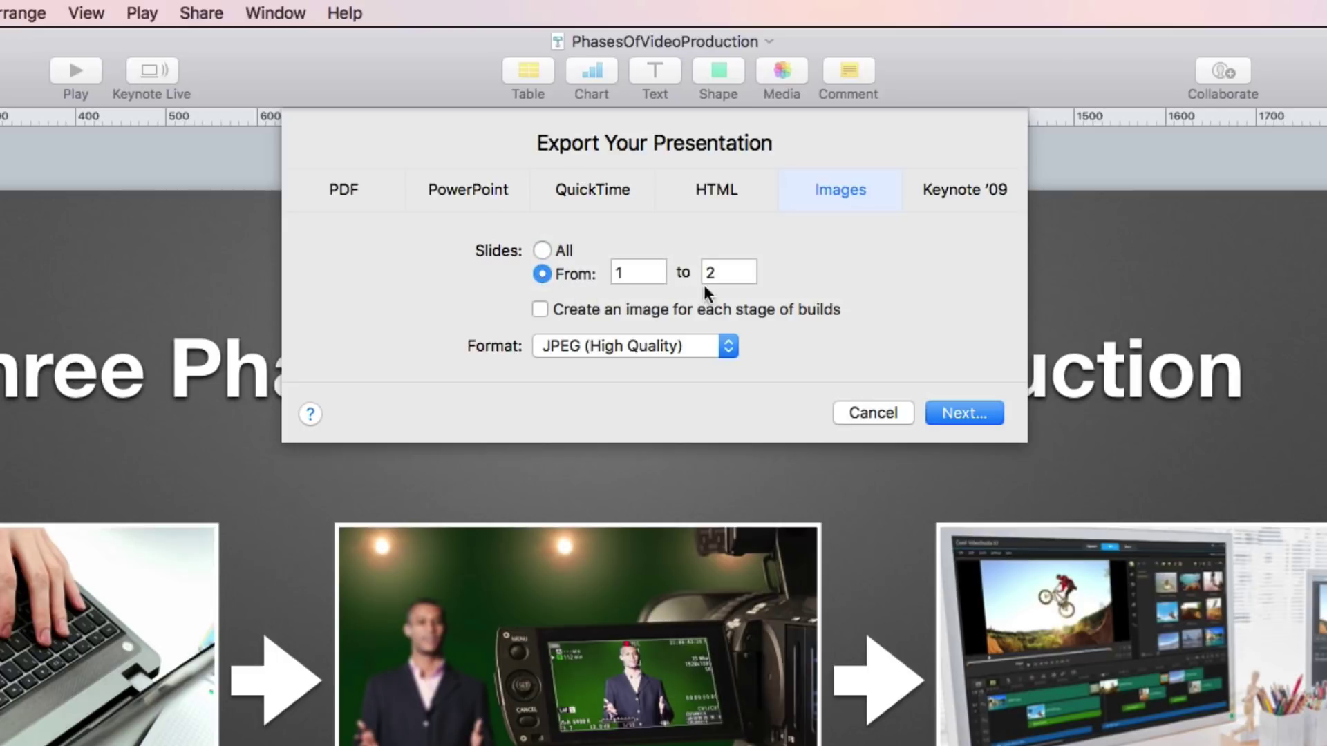
pyautogui.click(720, 273)
pyautogui.press('BackSpace')
pyautogui.write('1')
# Change the image export format from JPEG (High Quality) to TIFF.
pyautogui.click(729, 347)
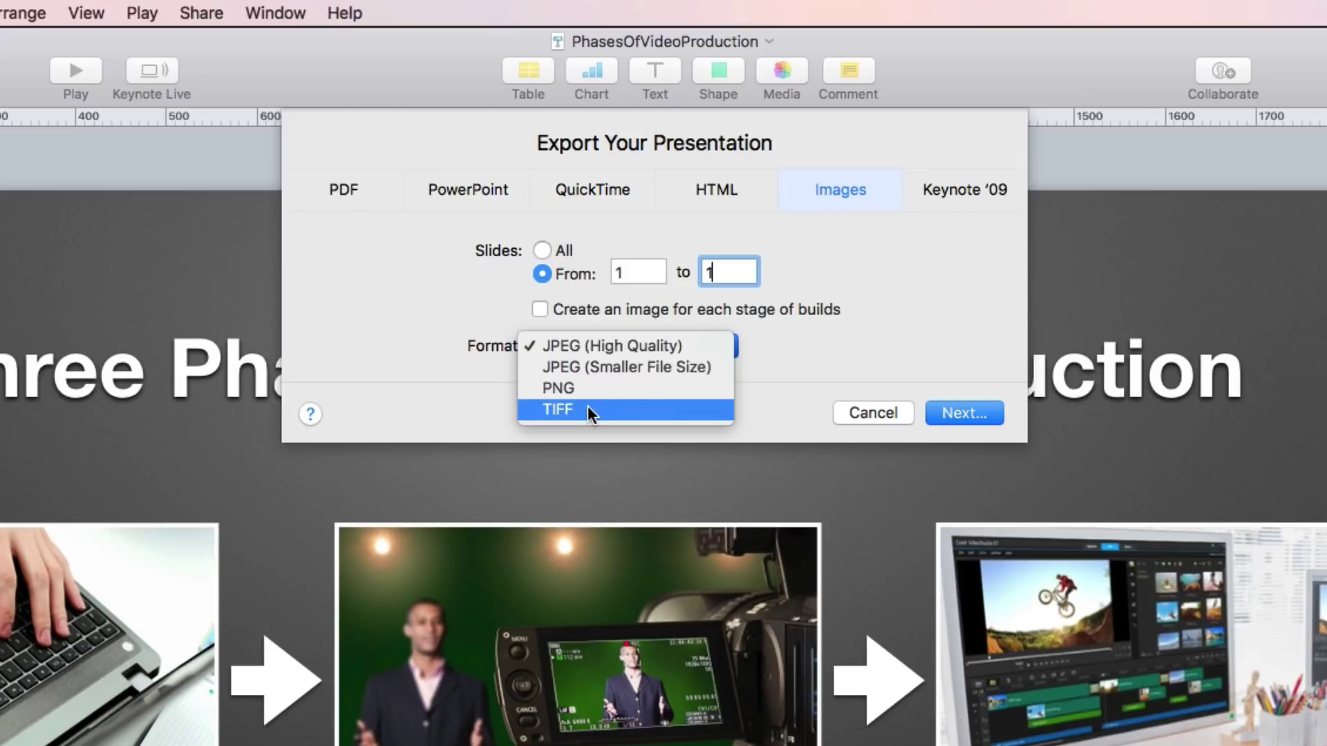
pyautogui.click(587, 405)
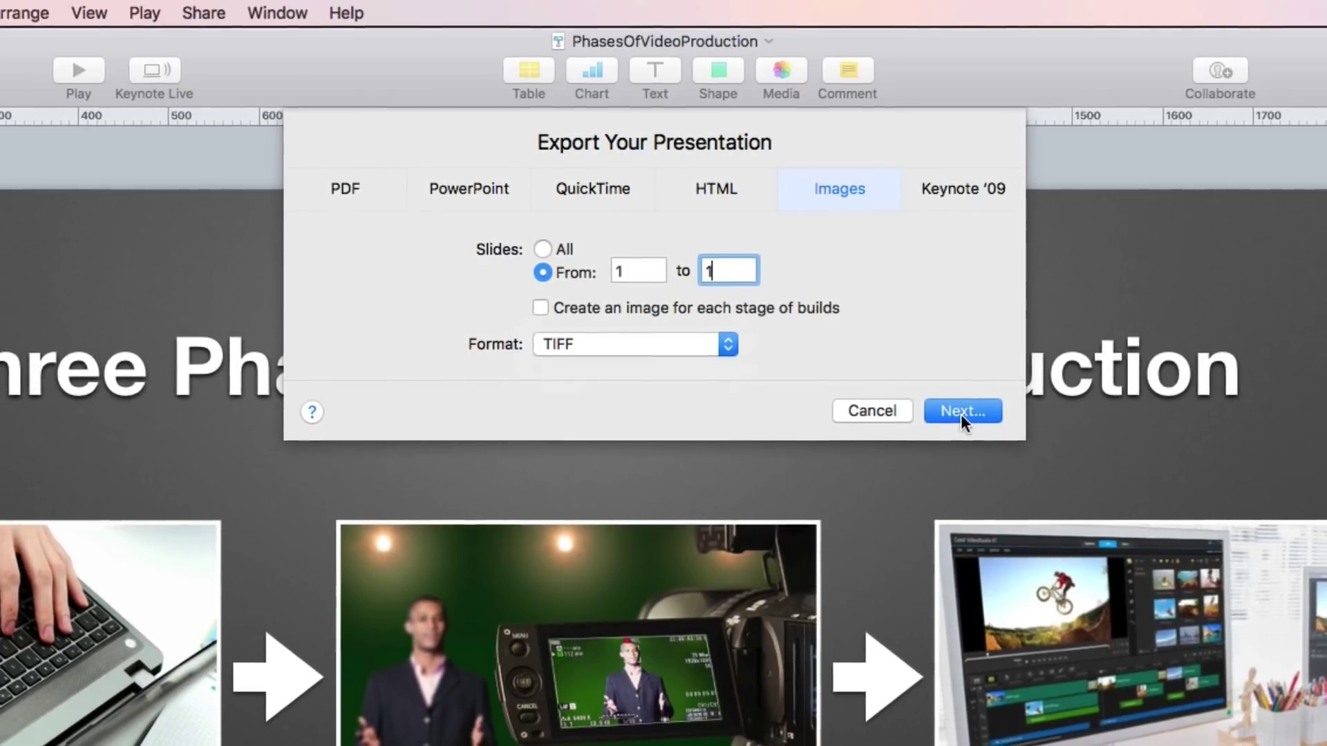
# Export slide 1 as a TIFF to the Desktop, then switch to iMovie.
pyautogui.click(959, 412)
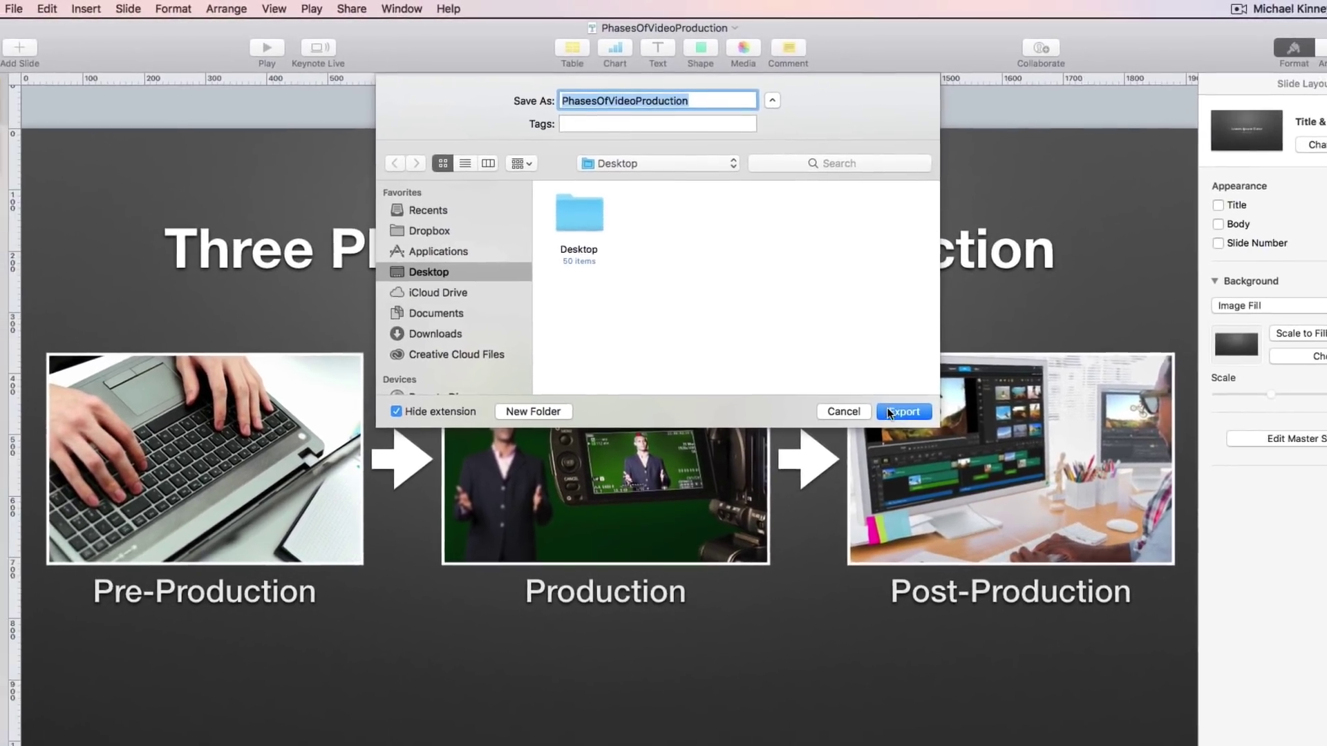
pyautogui.click(880, 398)
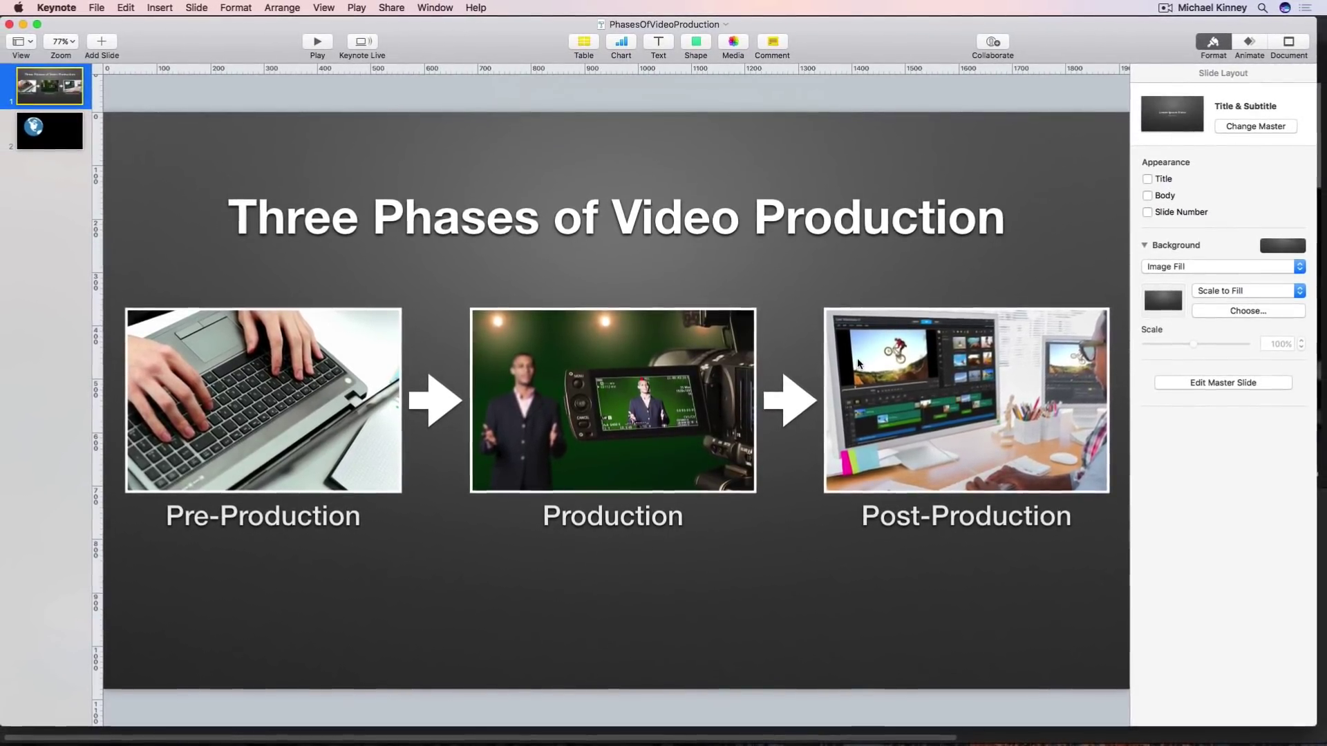
pyautogui.press('super+Tab')
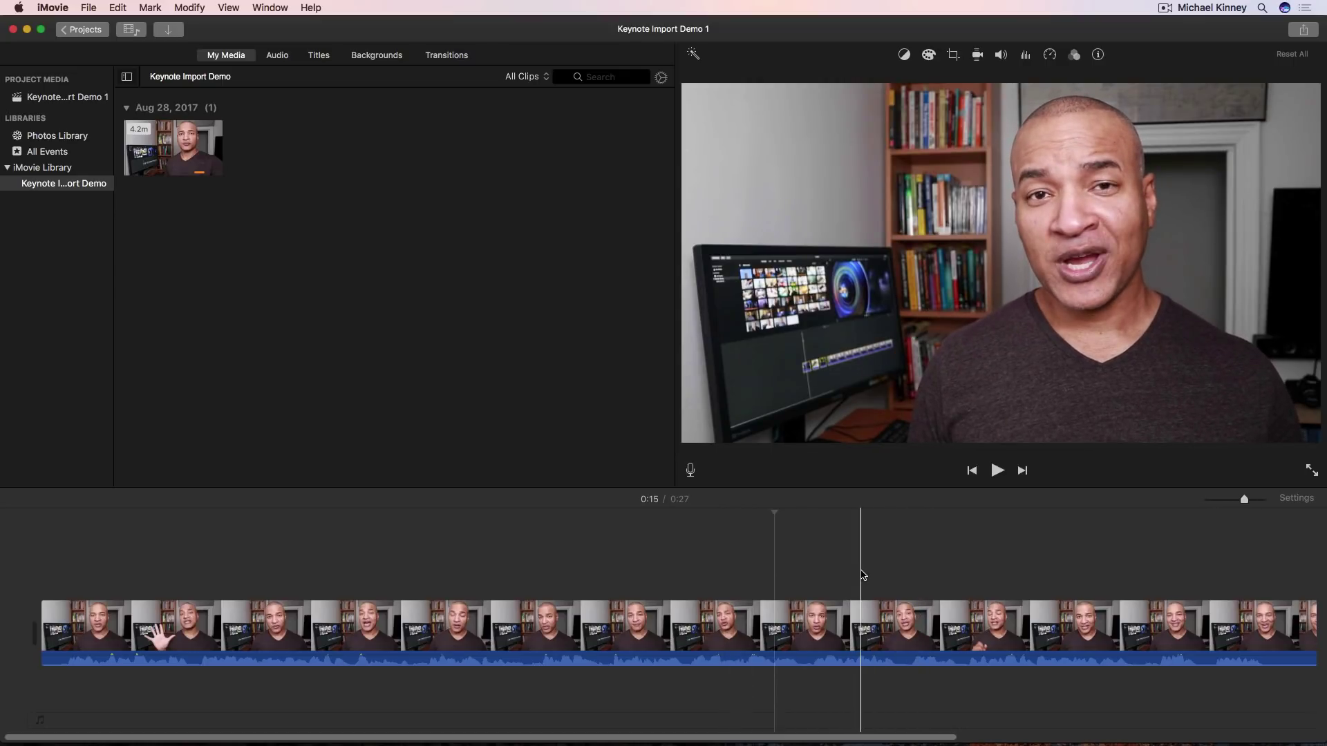
# Put the iMovie playhead at 0:17 on the talking-head clip and switch to Finder.
pyautogui.click(862, 572)
pyautogui.press('super+Tab')
pyautogui.press('super+Tab')
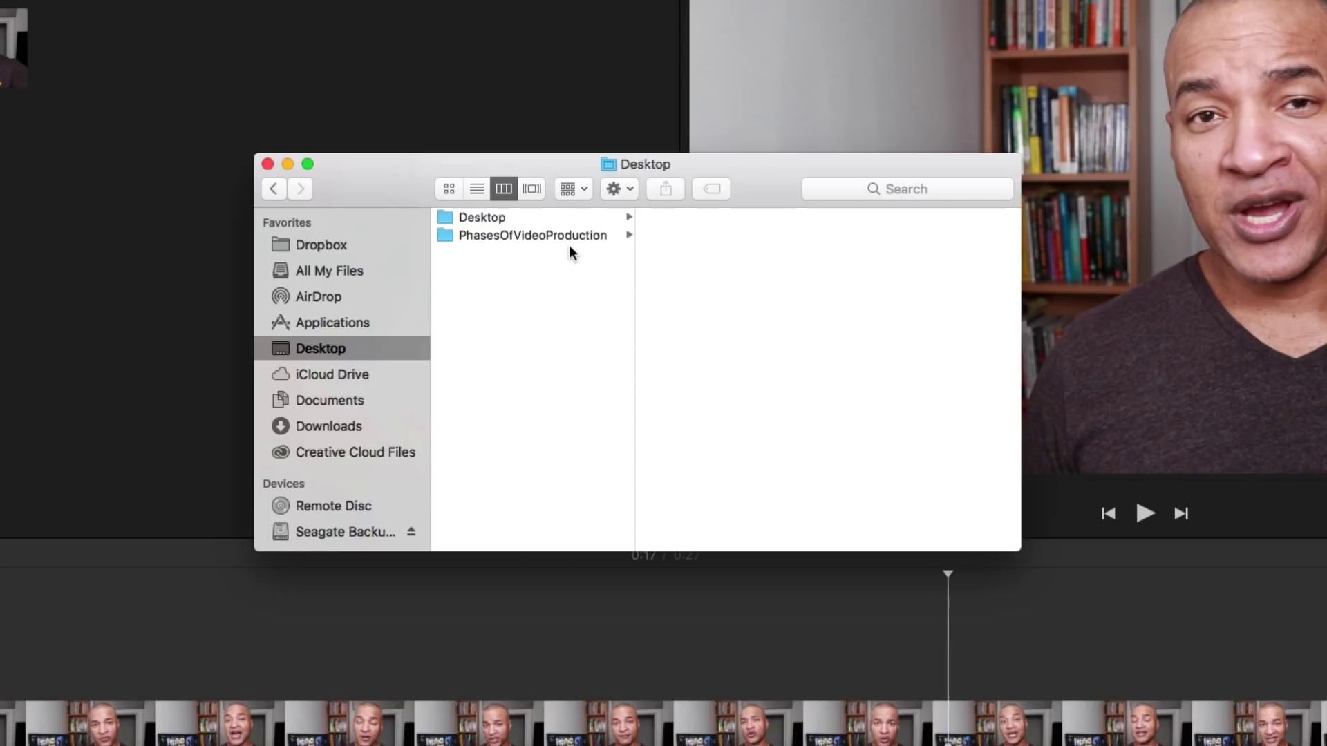
# Import PhasesOfVideoProduction.001.tiff from the PhasesOfVideoProduction folder into iMovie's My Media.
pyautogui.click(443, 235)
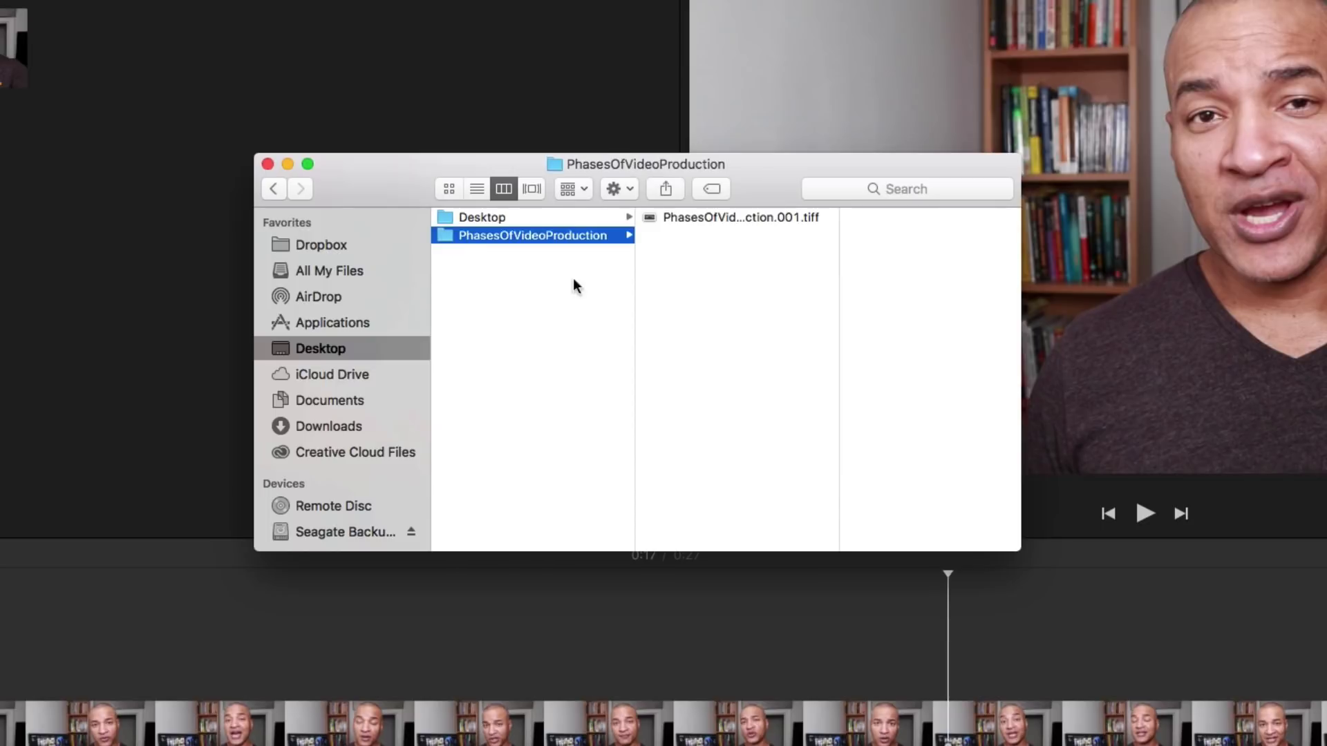
pyautogui.click(652, 217)
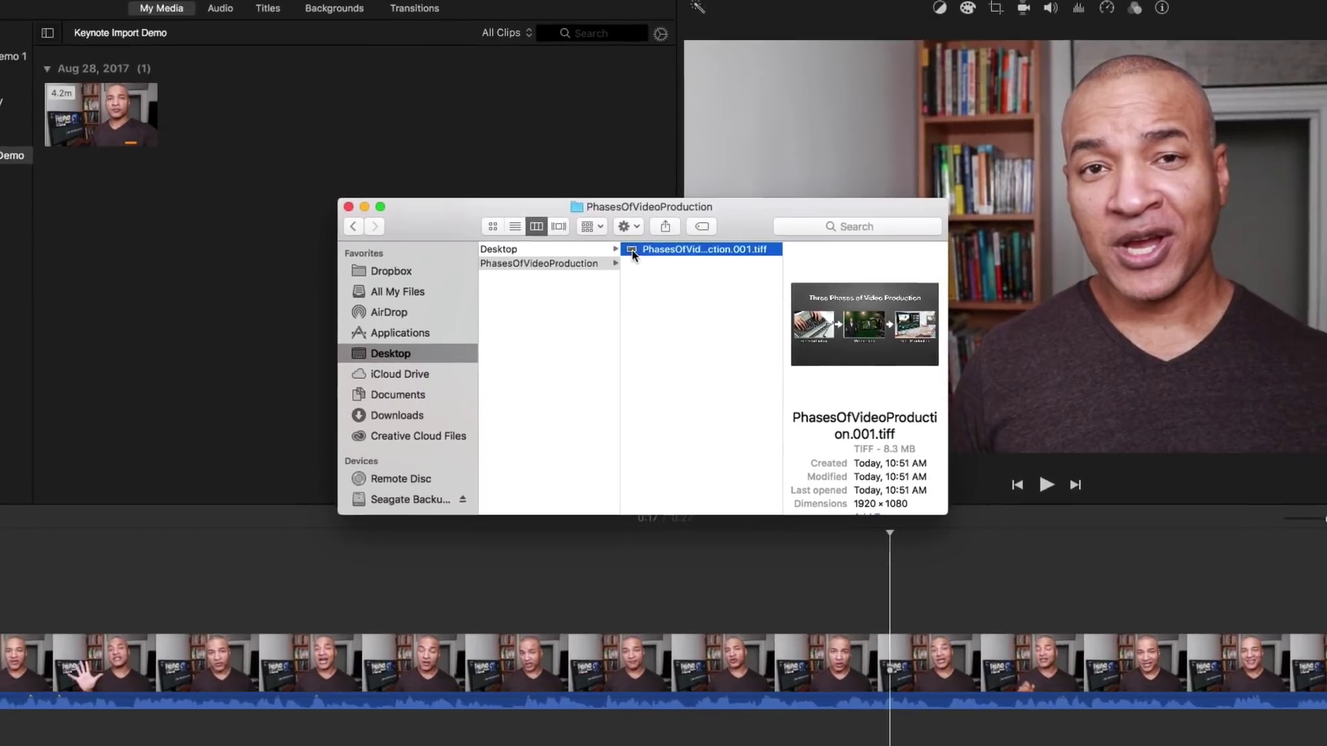
pyautogui.moveTo(635, 264); pyautogui.dragTo(300, 206)
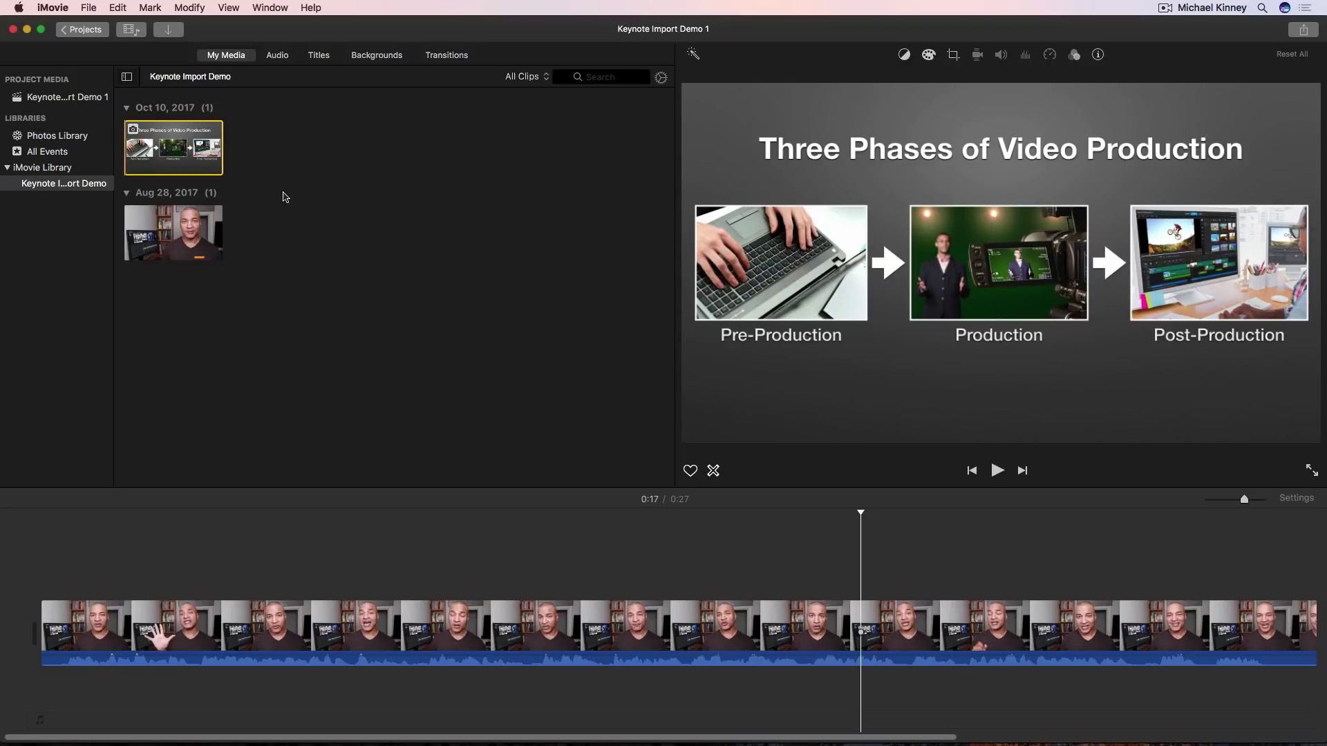
# Split the talking-head clip at 0:11 and insert the slide image between the halves.
pyautogui.moveTo(164, 136); pyautogui.dragTo(571, 569)
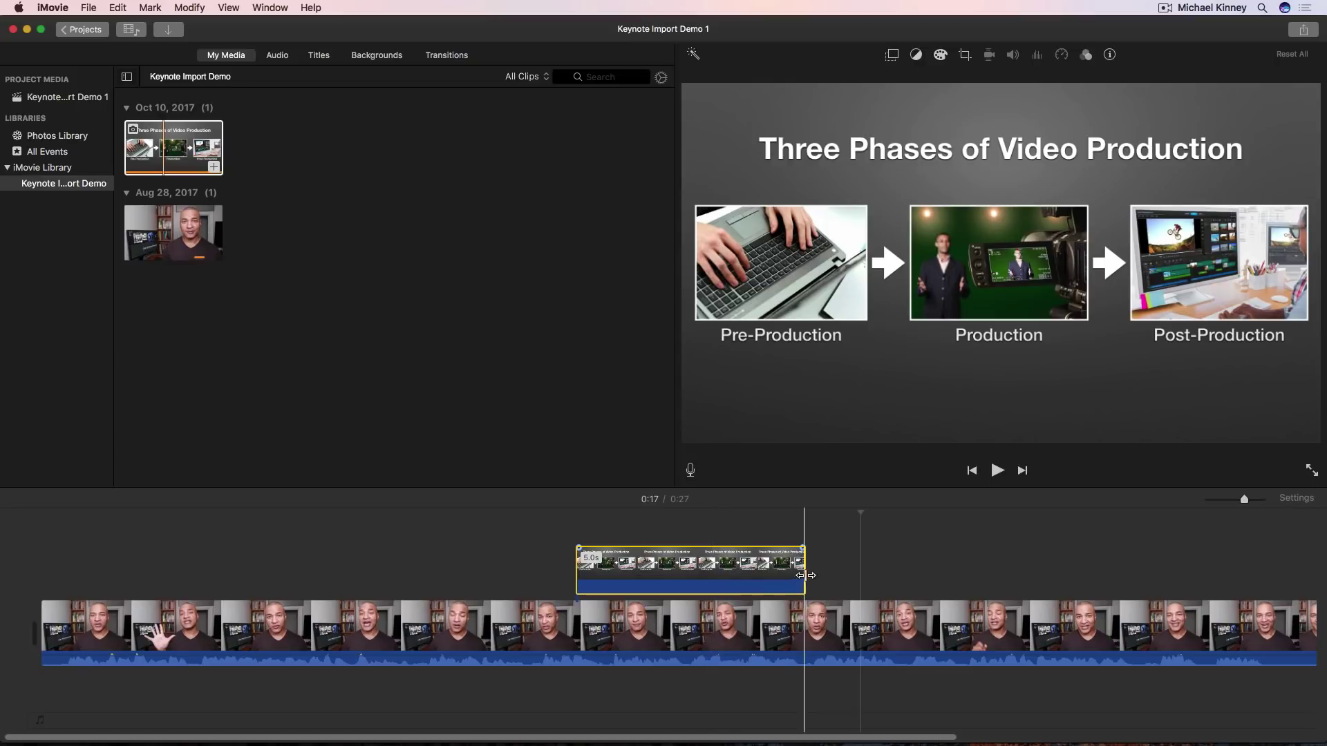
pyautogui.moveTo(780, 577); pyautogui.dragTo(660, 575)
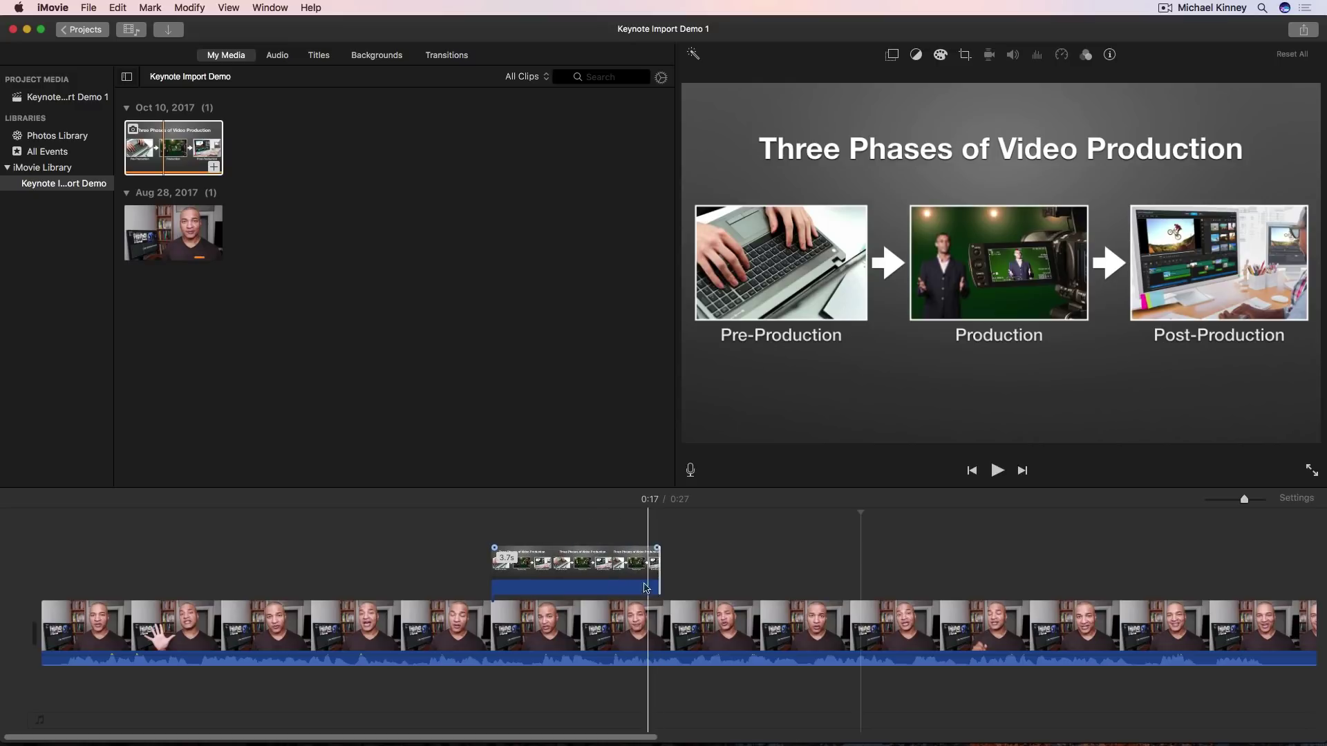
pyautogui.click(562, 636)
pyautogui.rightClick(561, 637)
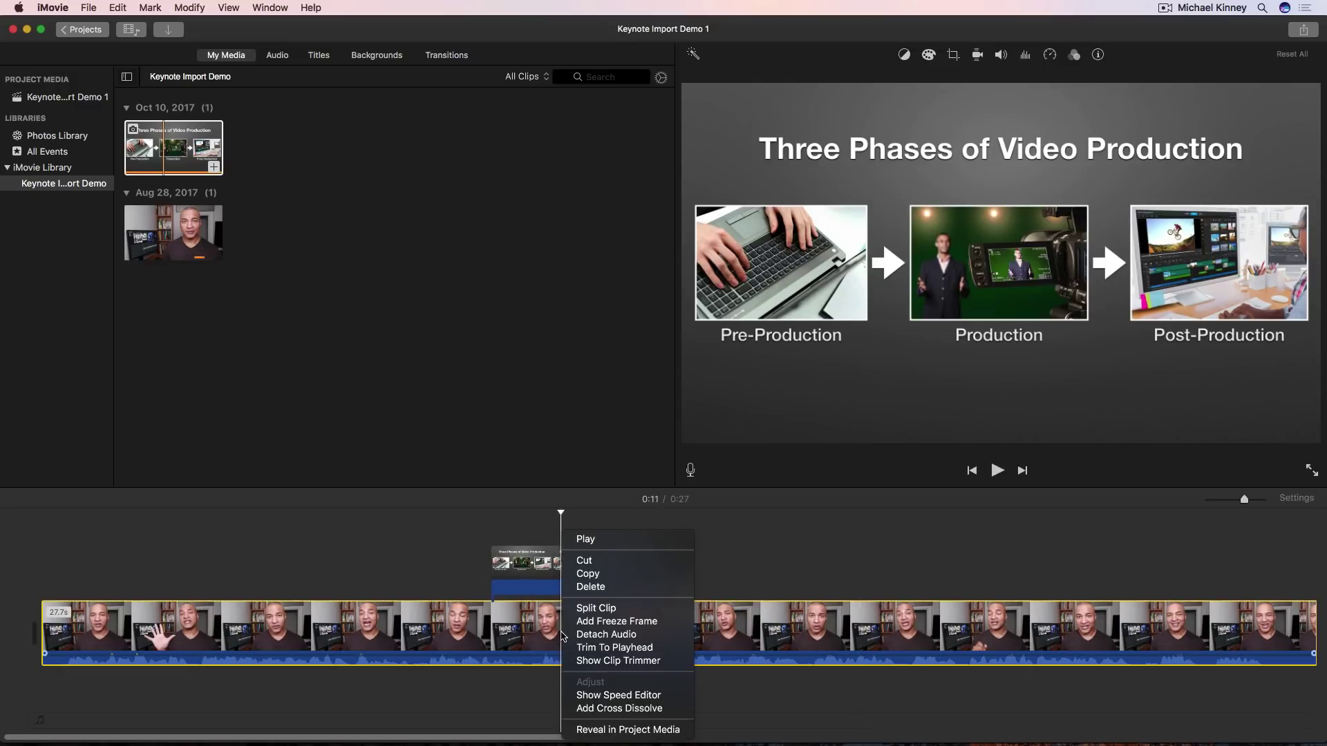
pyautogui.click(592, 608)
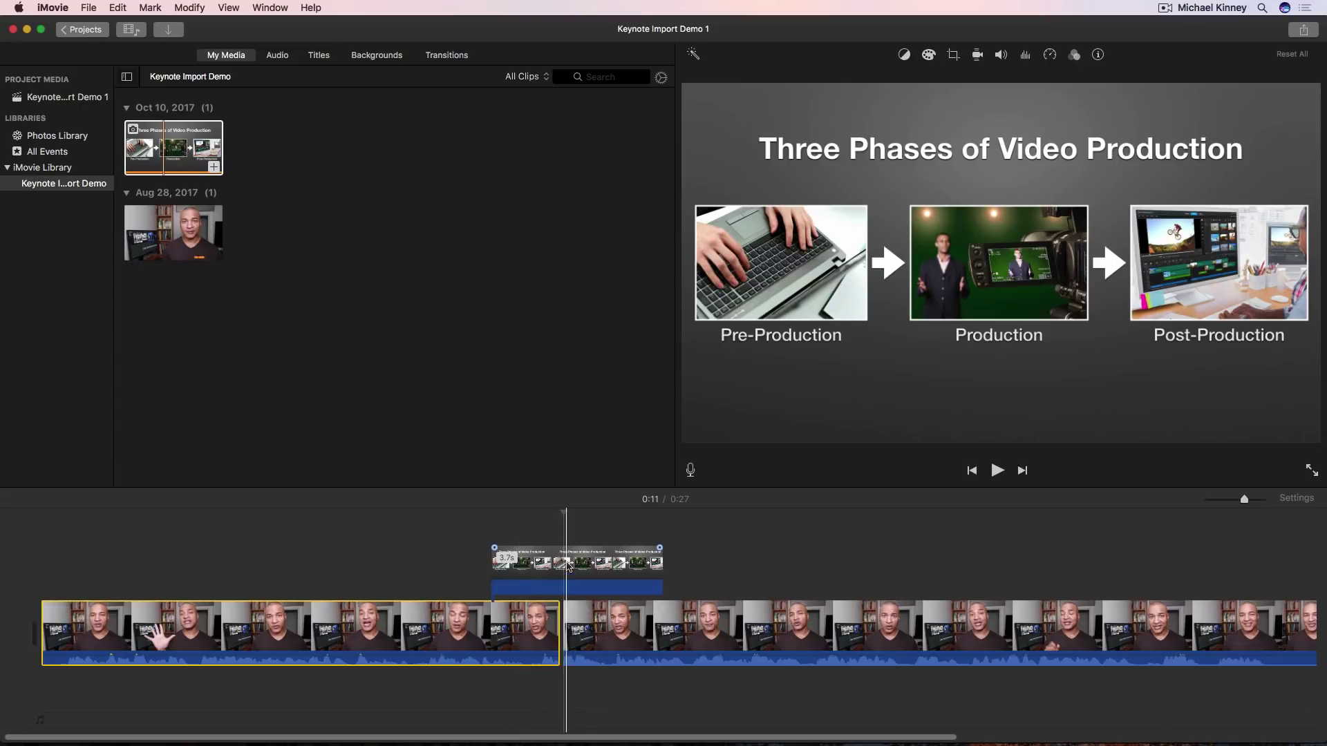
pyautogui.click(569, 563)
pyautogui.moveTo(563, 597); pyautogui.dragTo(562, 624)
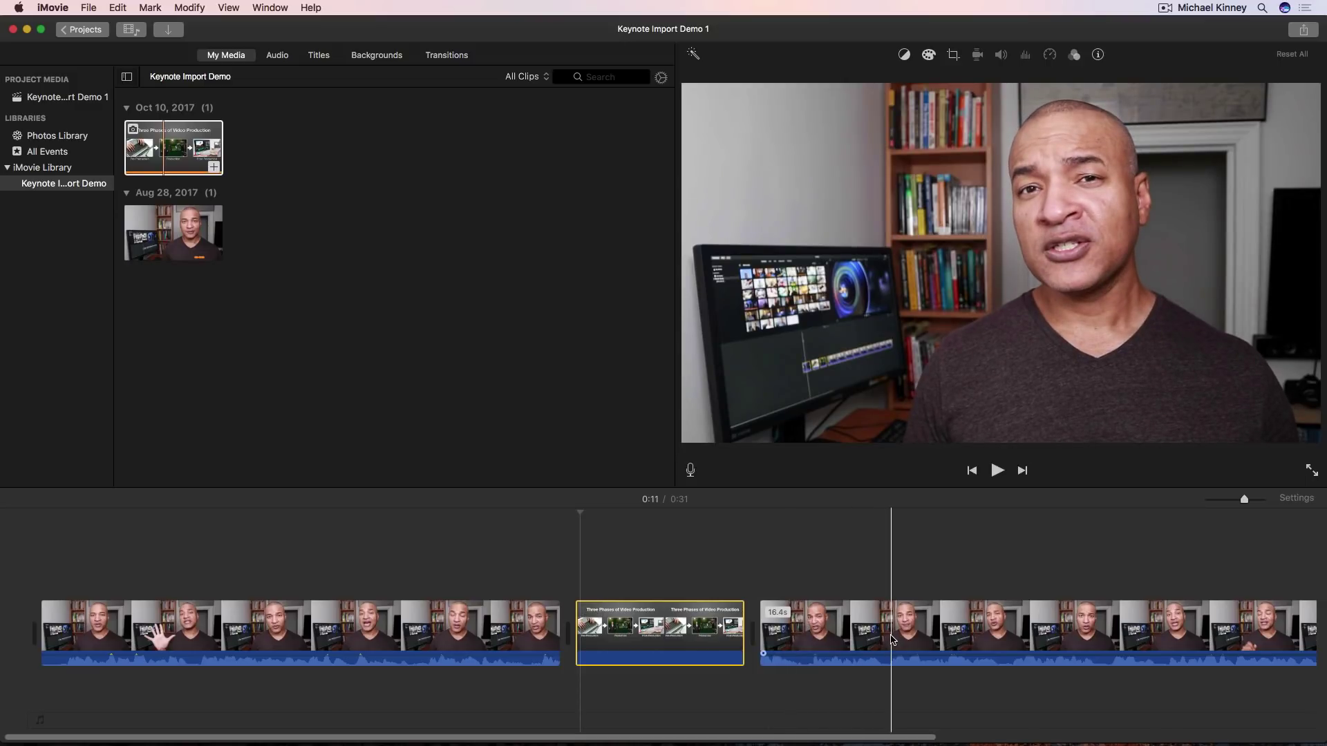
pyautogui.click(878, 526)
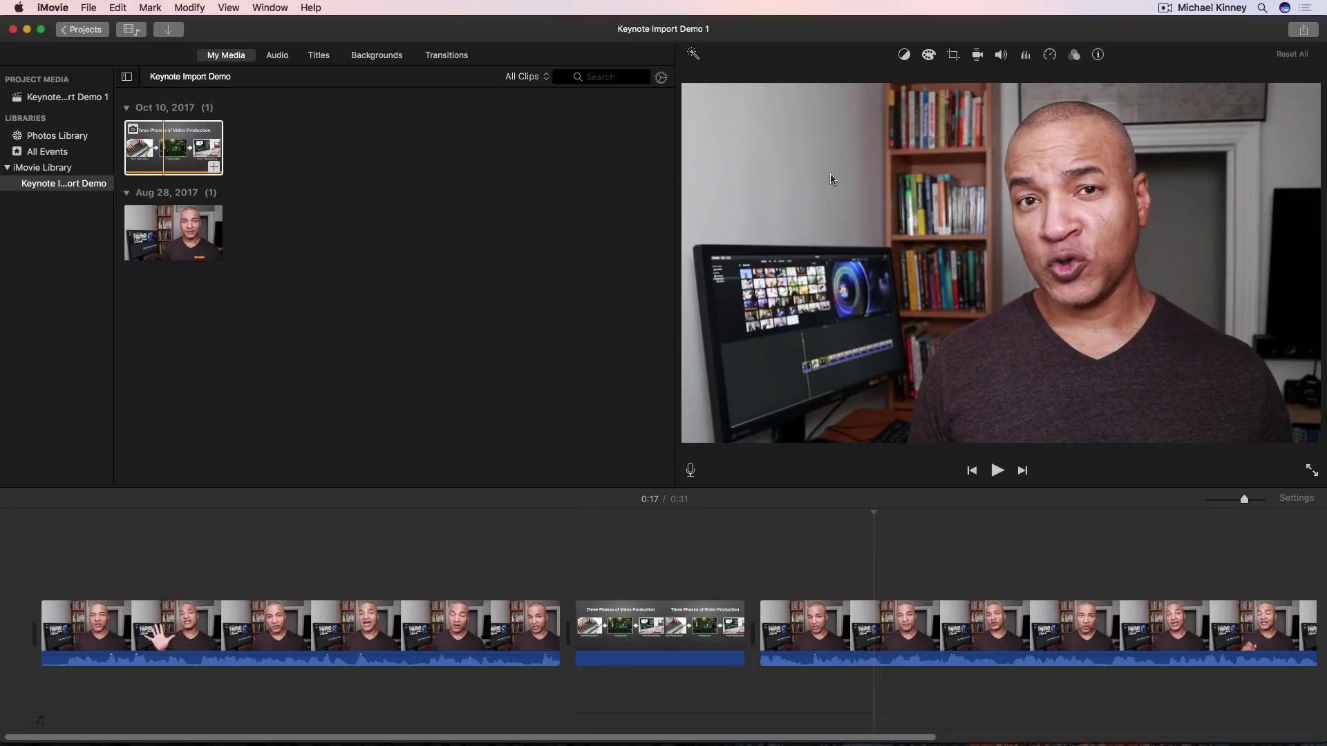
# Back in Keynote, nudge the globe on slide 2 slightly down and right, then deselect it.
pyautogui.press('super+Tab')
pyautogui.press('super+Tab')
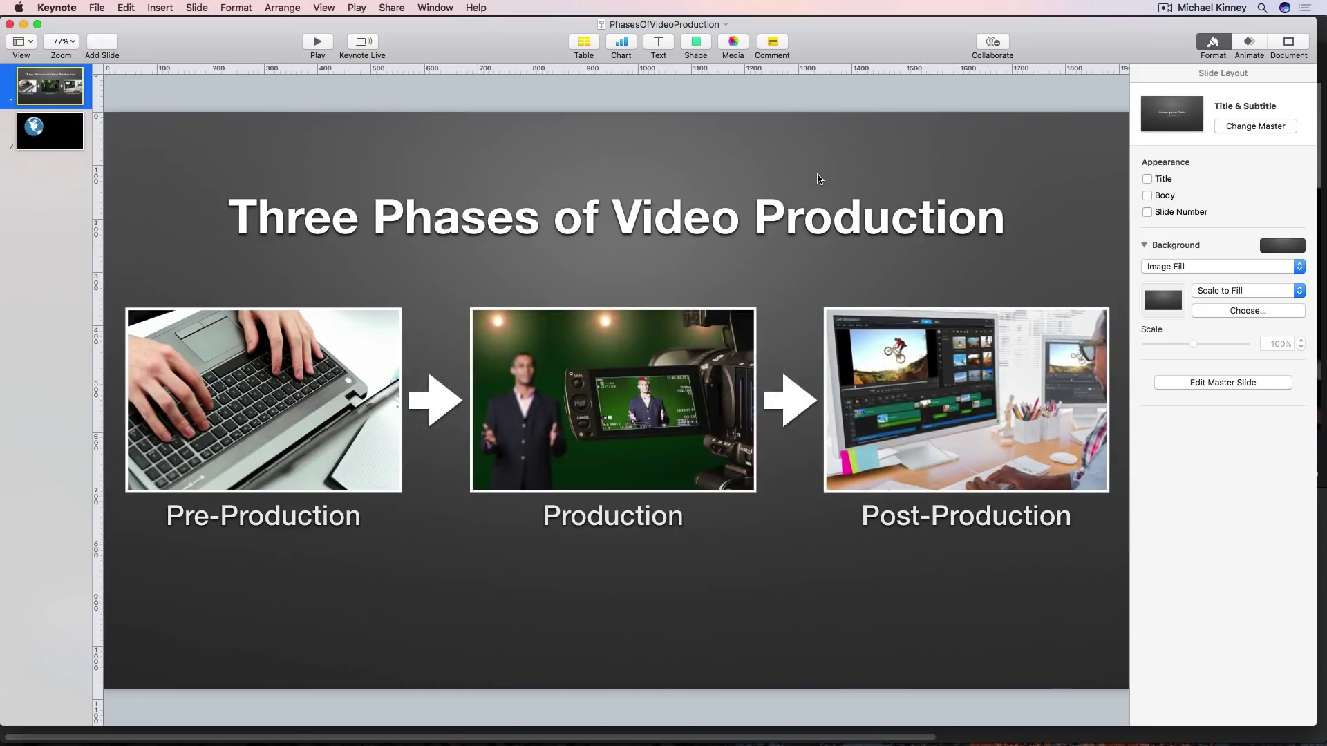
pyautogui.click(64, 147)
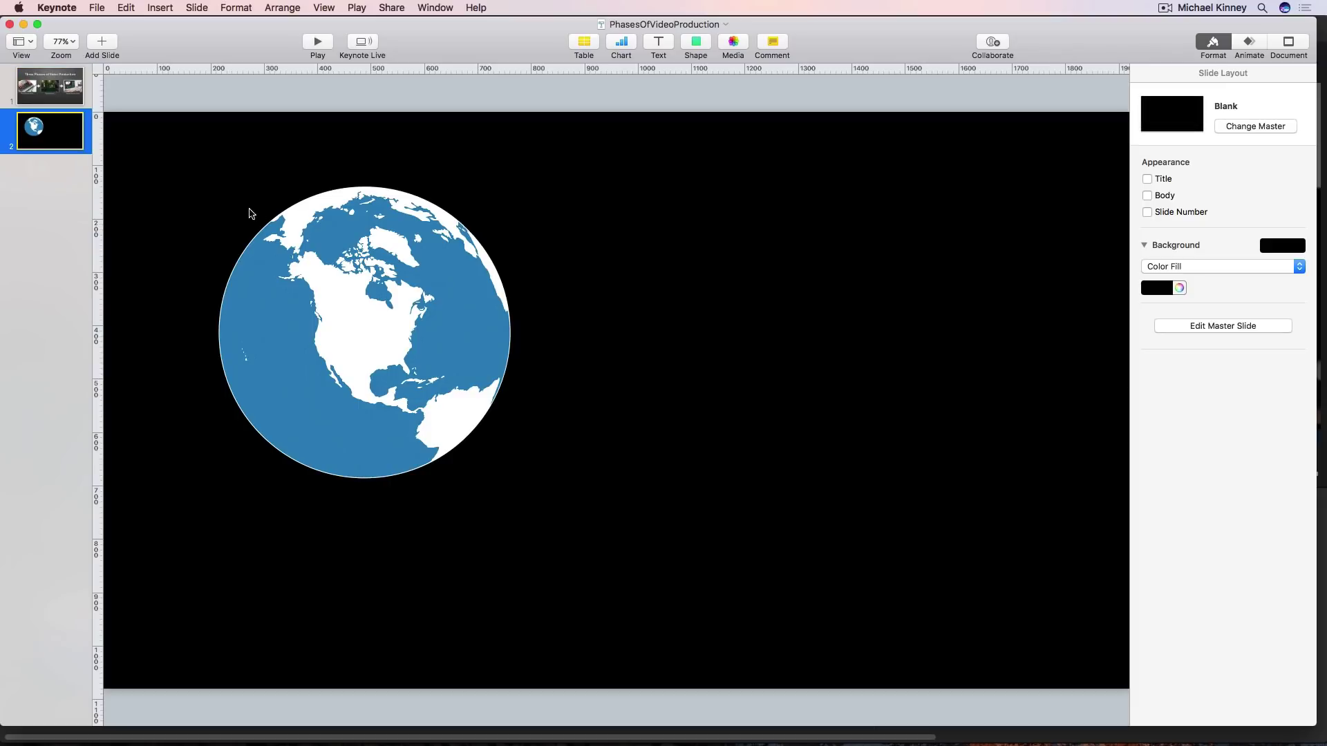
pyautogui.click(355, 306)
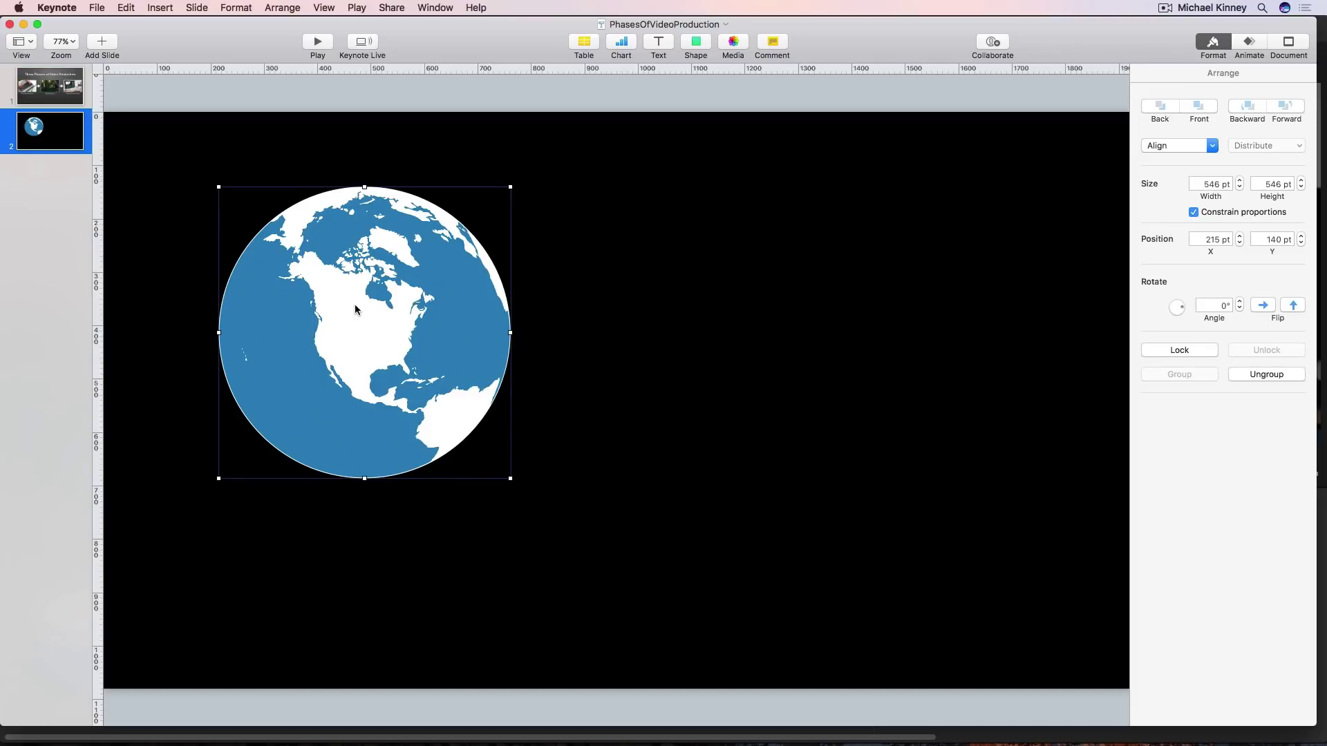
pyautogui.moveTo(358, 313)
pyautogui.mouseDown()
pyautogui.moveTo(351, 335)
pyautogui.moveTo(366, 323)
pyautogui.mouseUp()
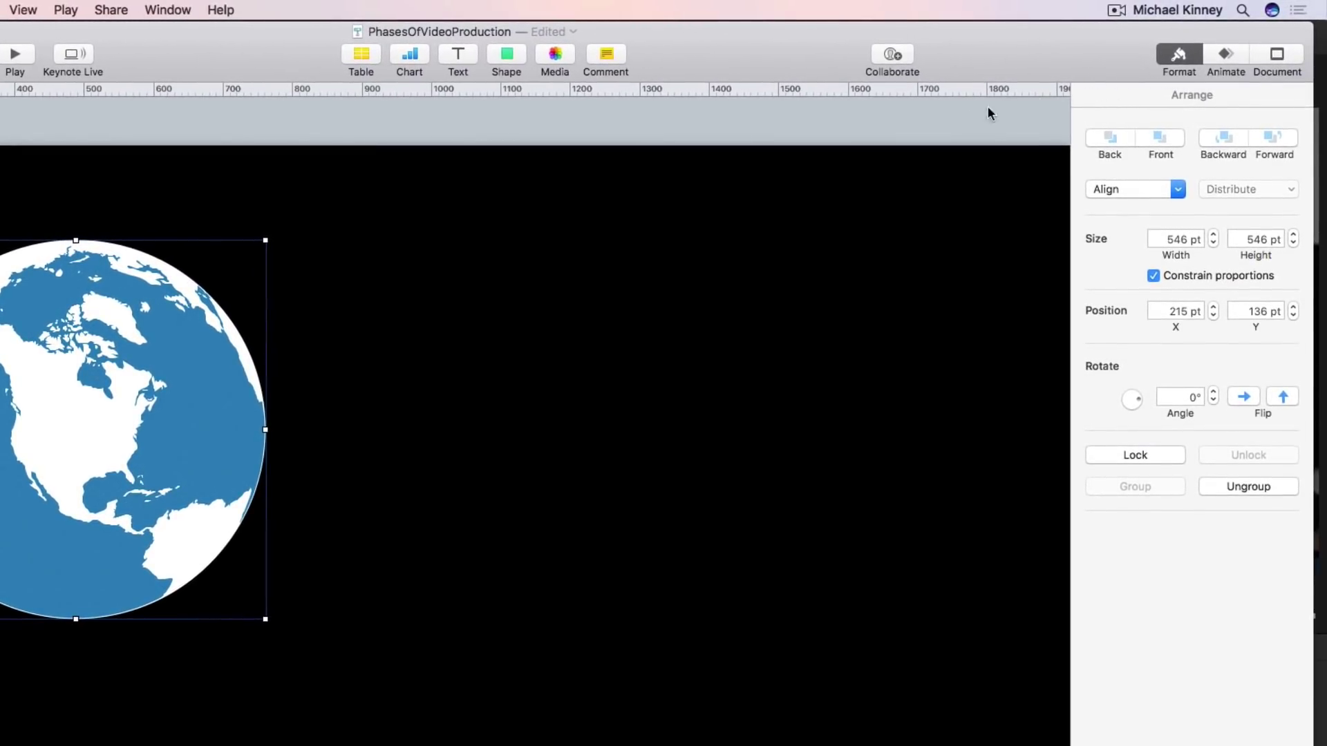
pyautogui.click(638, 125)
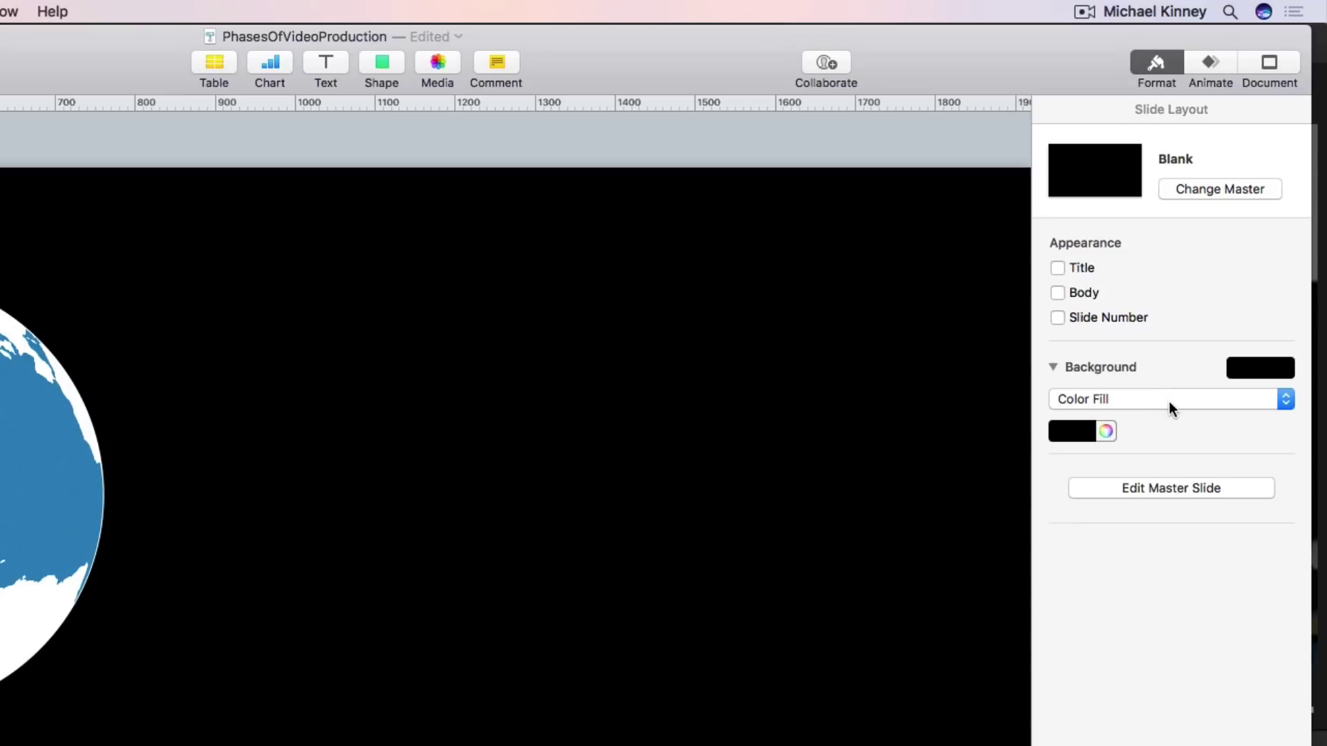
# Change the globe slide's background from black Color Fill to No Fill.
pyautogui.click(1283, 399)
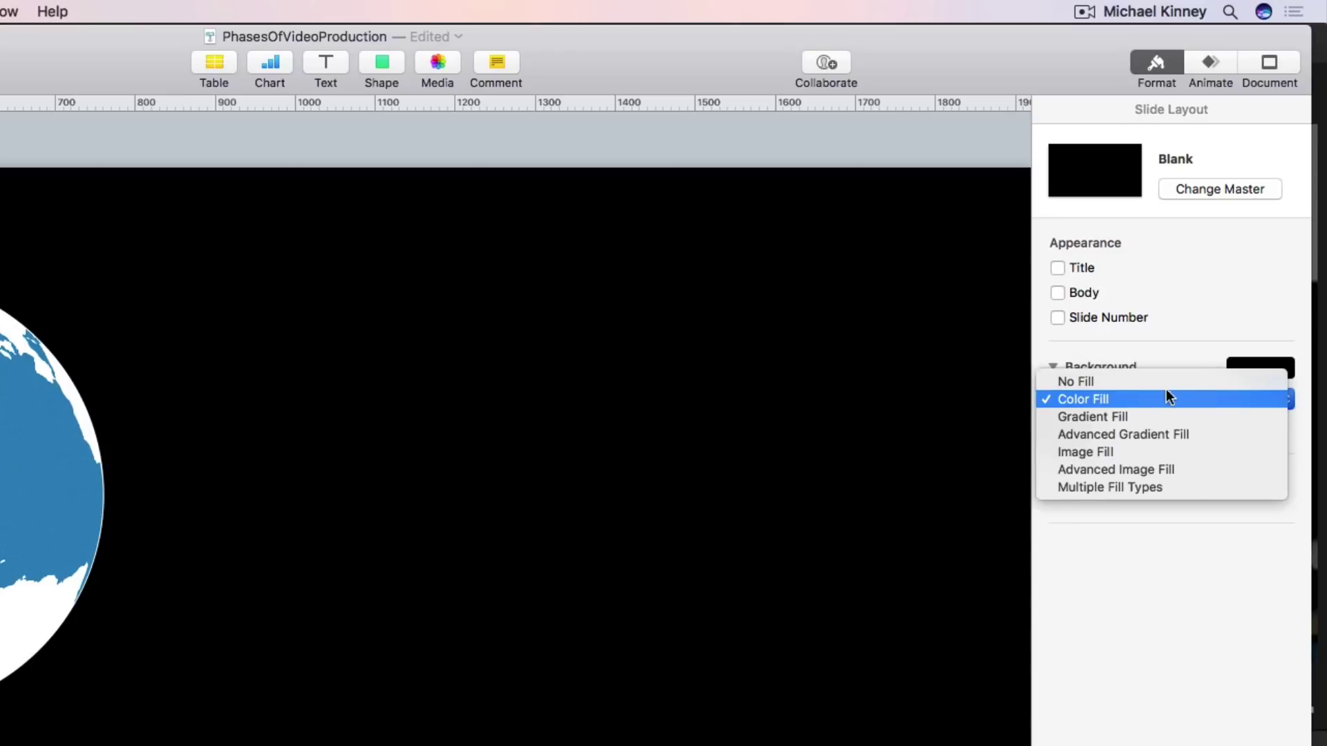
pyautogui.click(1108, 382)
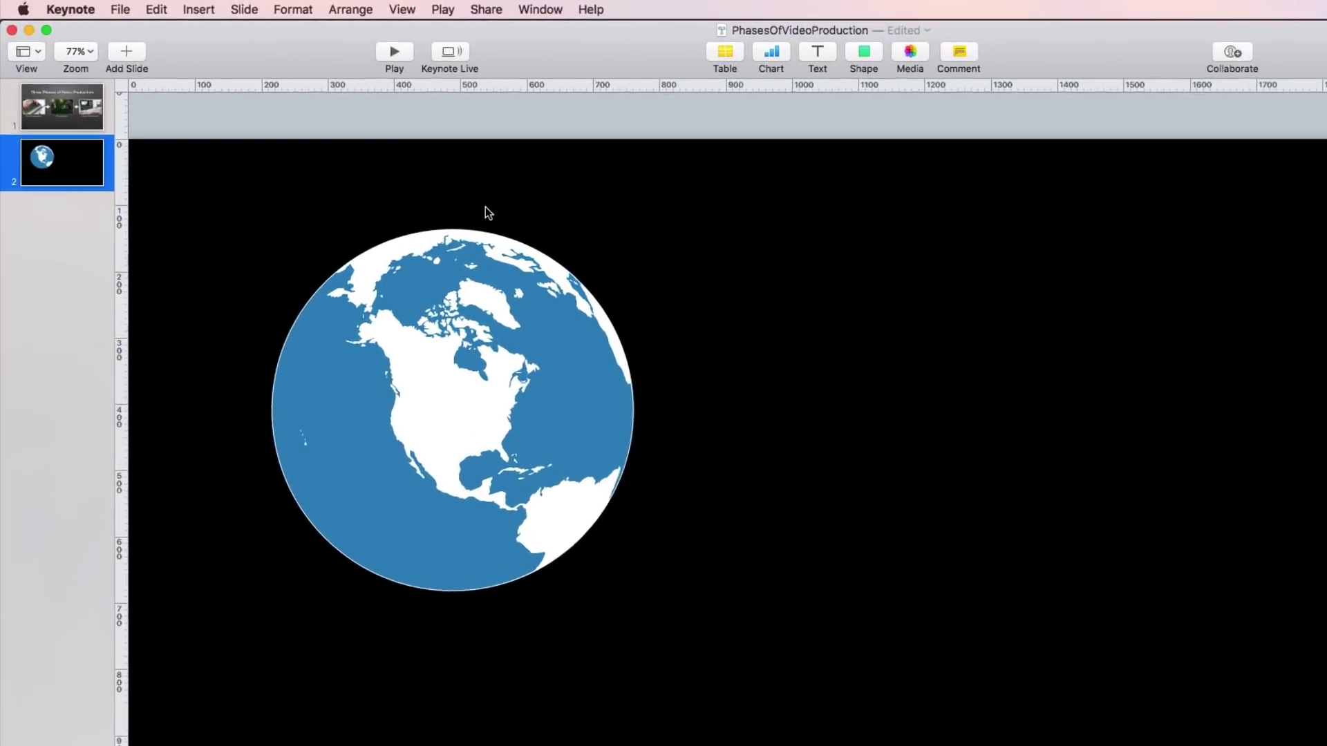
# Reopen the Images export settings and set the slide range to slide 2 only.
pyautogui.click(143, 11)
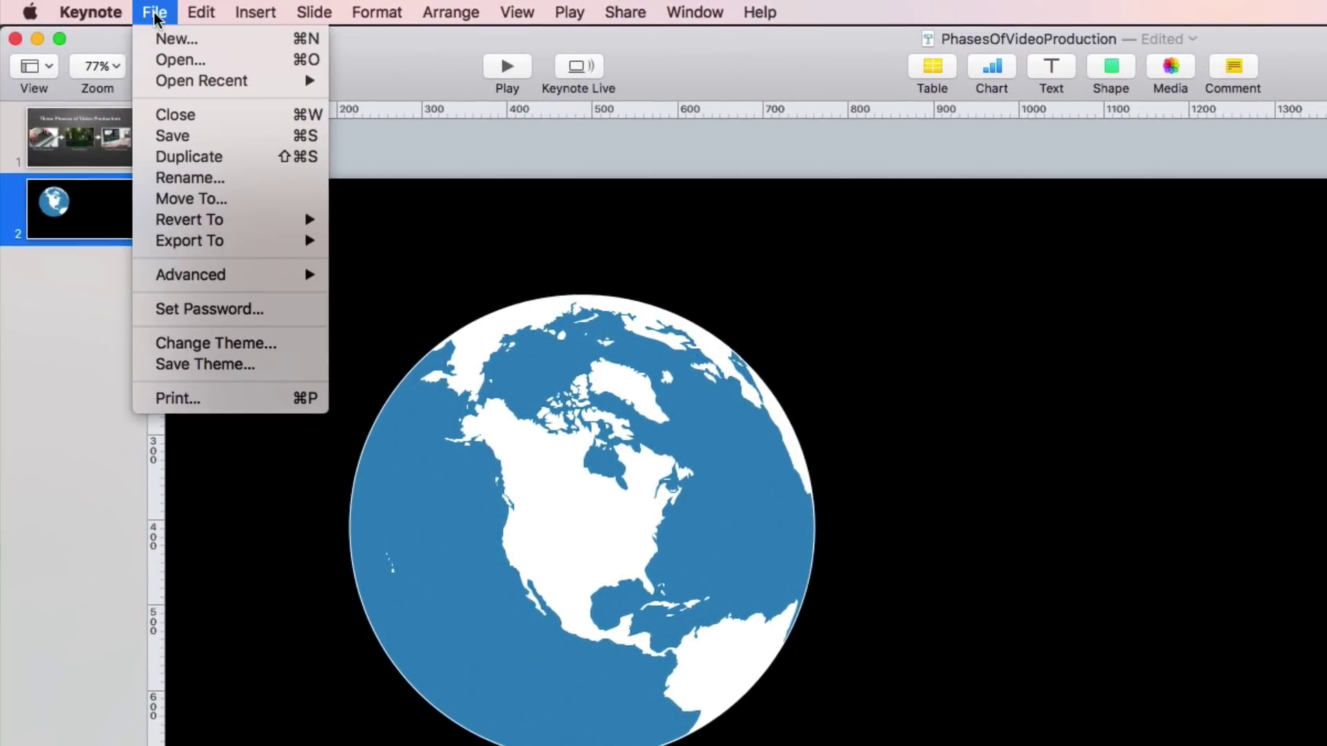
pyautogui.moveTo(243, 243)
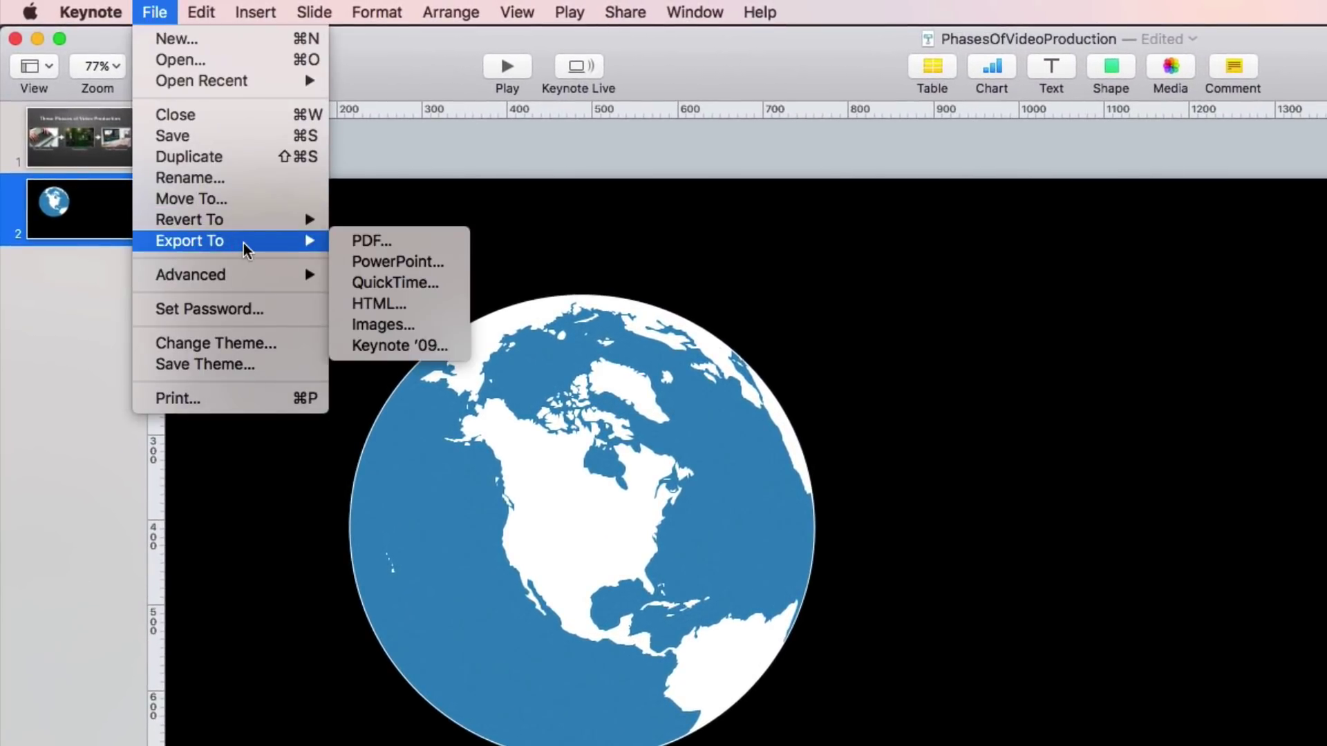
pyautogui.click(430, 327)
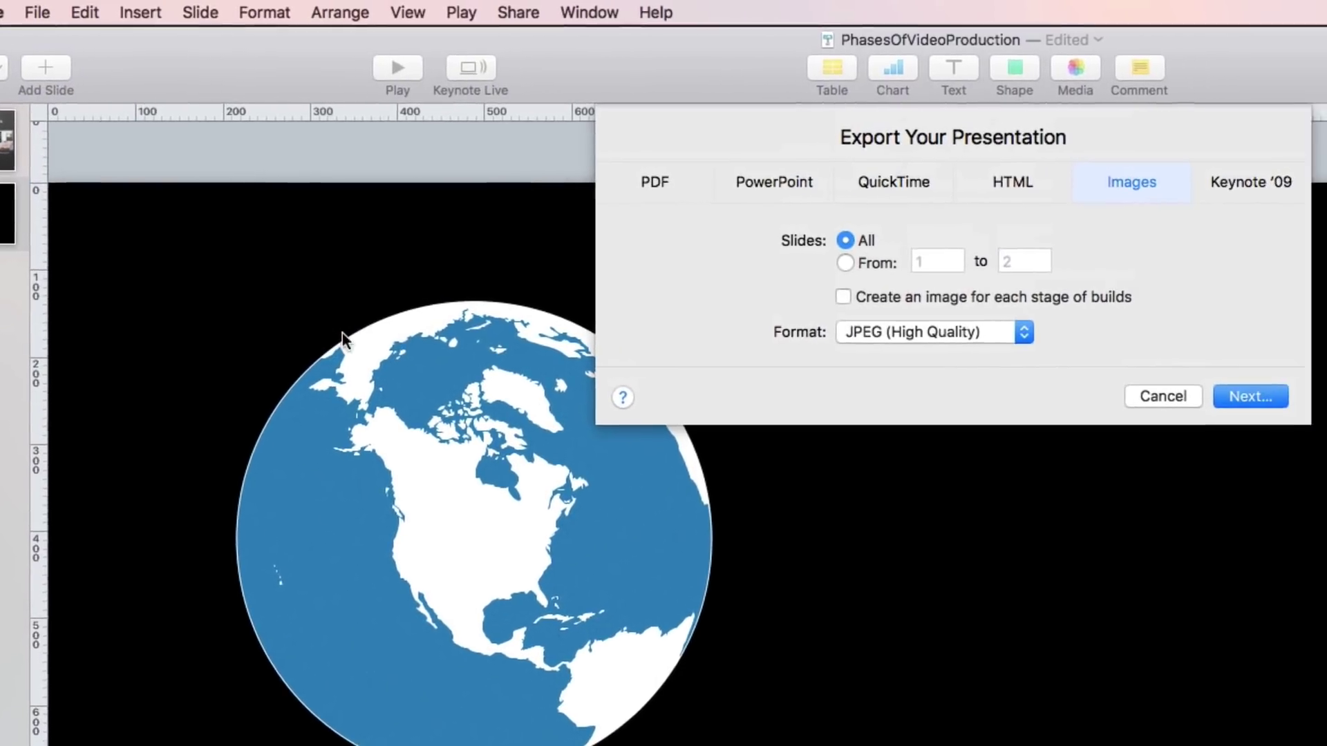
pyautogui.click(717, 269)
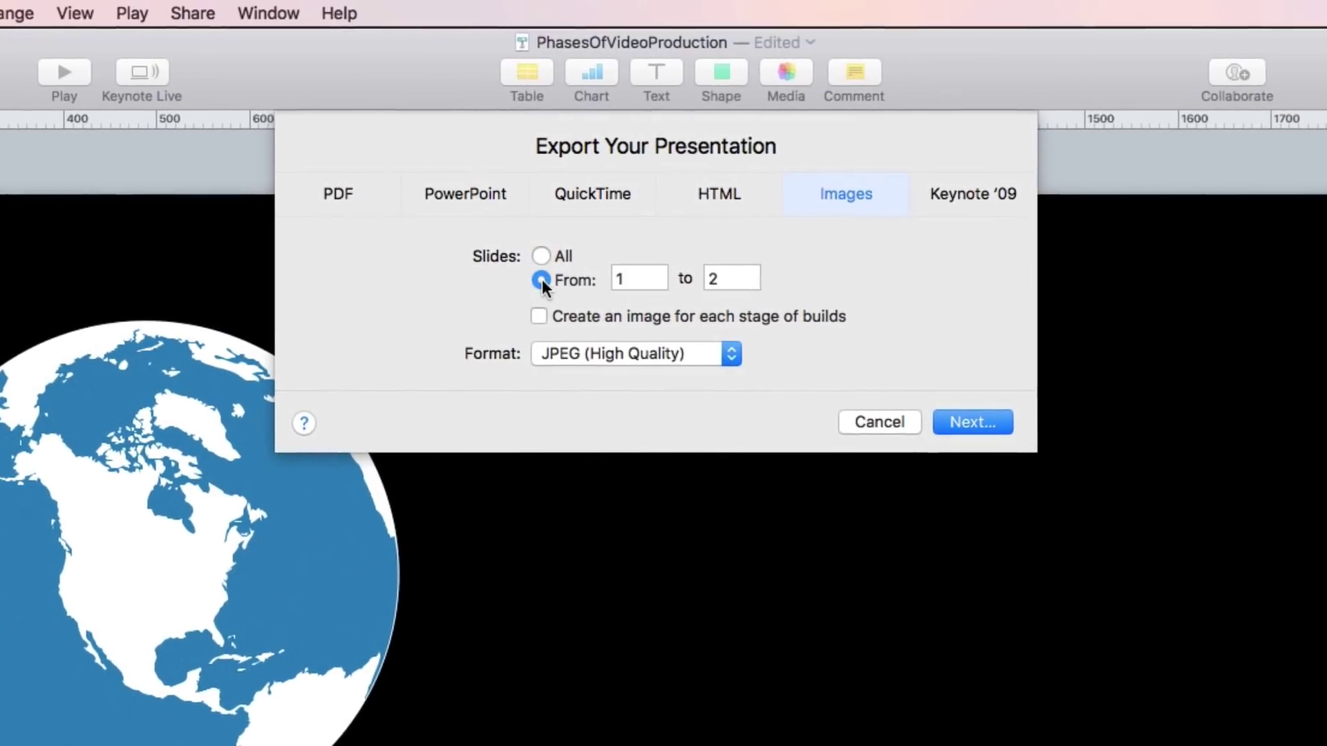
pyautogui.click(625, 275)
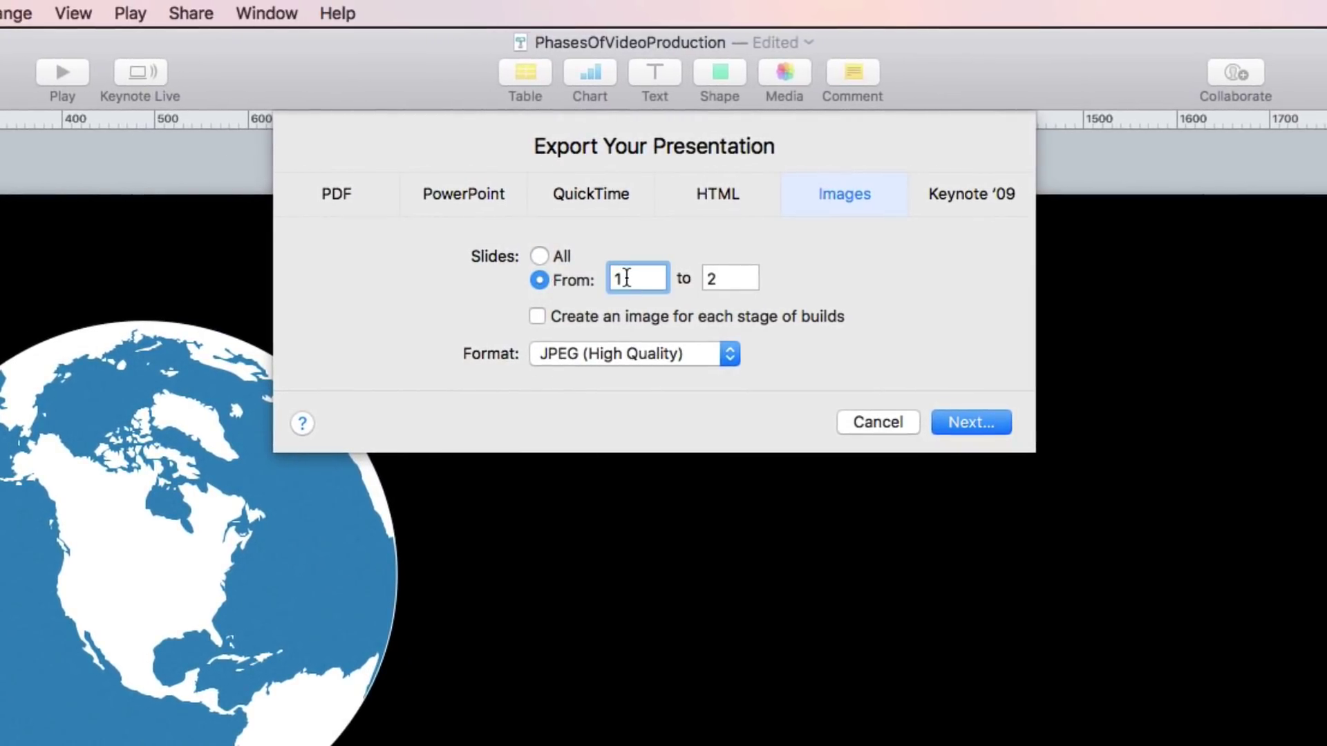
pyautogui.press('BackSpace')
pyautogui.write('2')
pyautogui.click(731, 355)
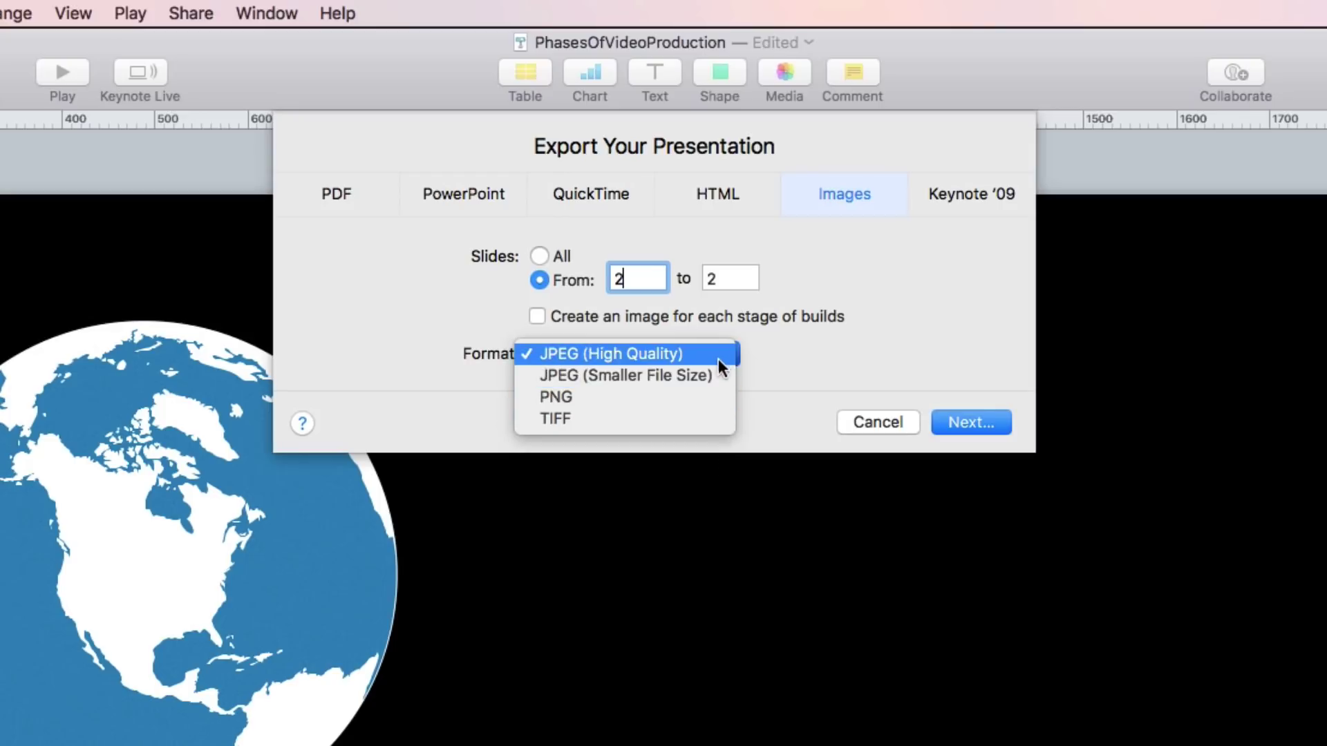
# Export slide 2 in TIFF format into the PhasesOfVideoProduction folder.
pyautogui.click(582, 418)
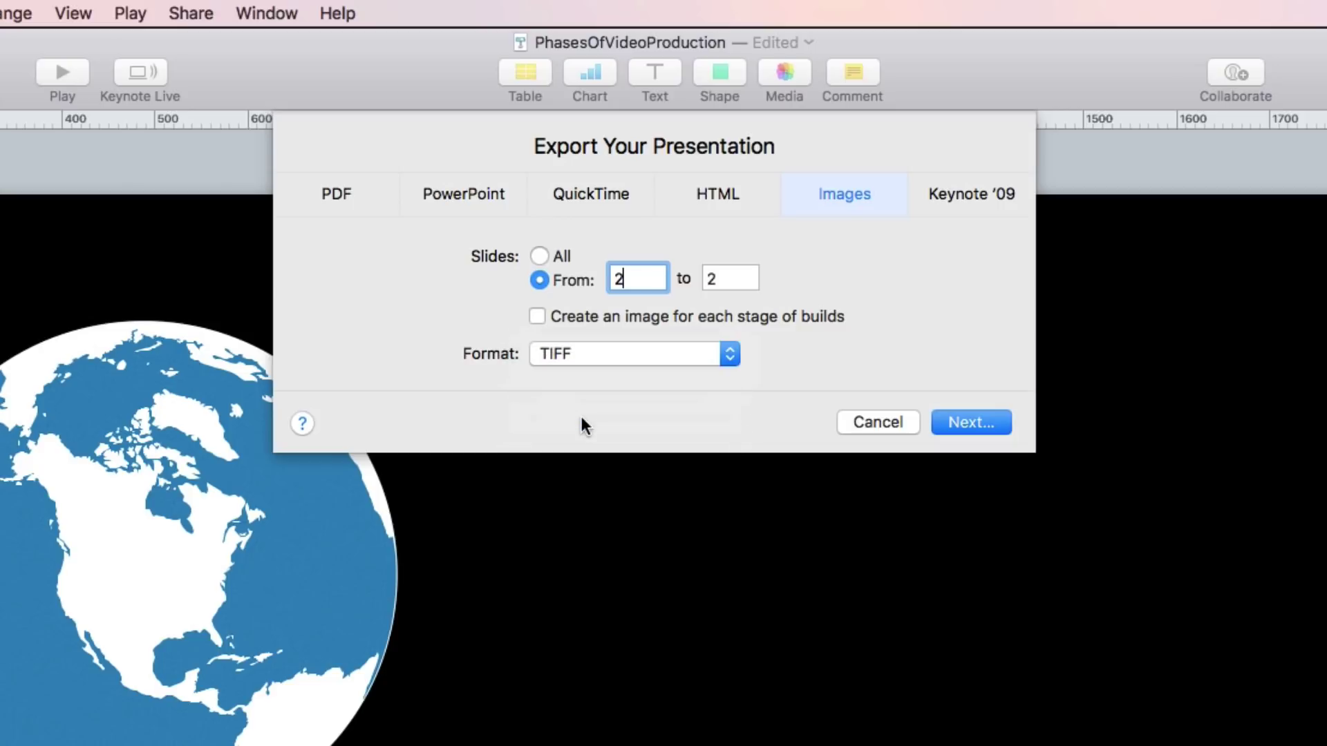
pyautogui.click(738, 354)
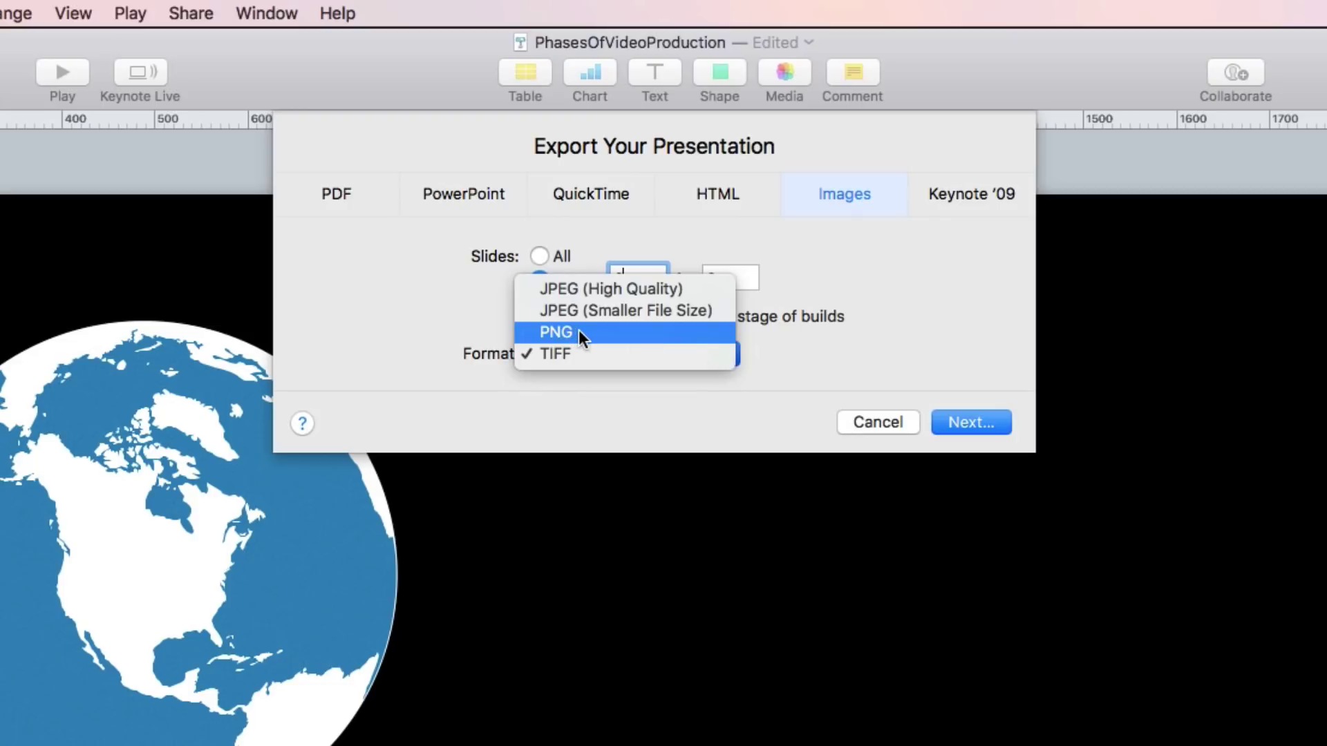
pyautogui.click(582, 354)
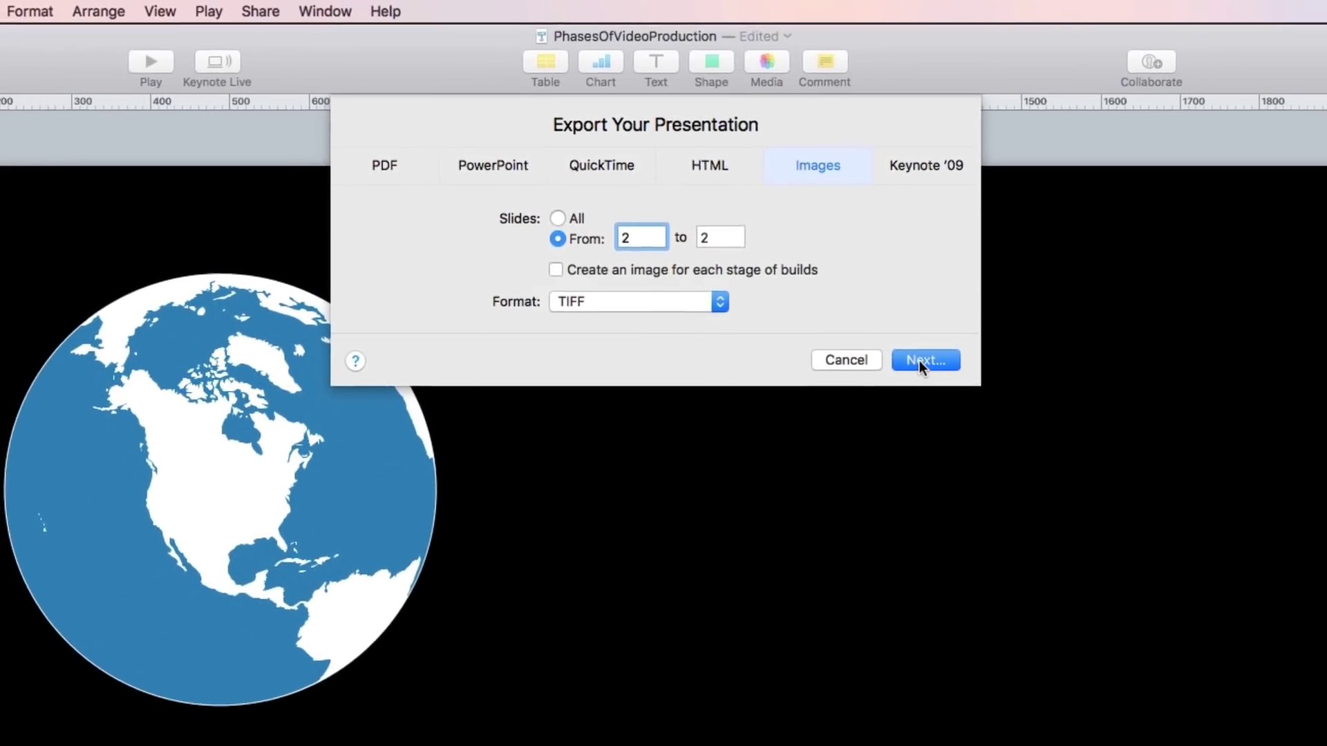
pyautogui.press('Return')
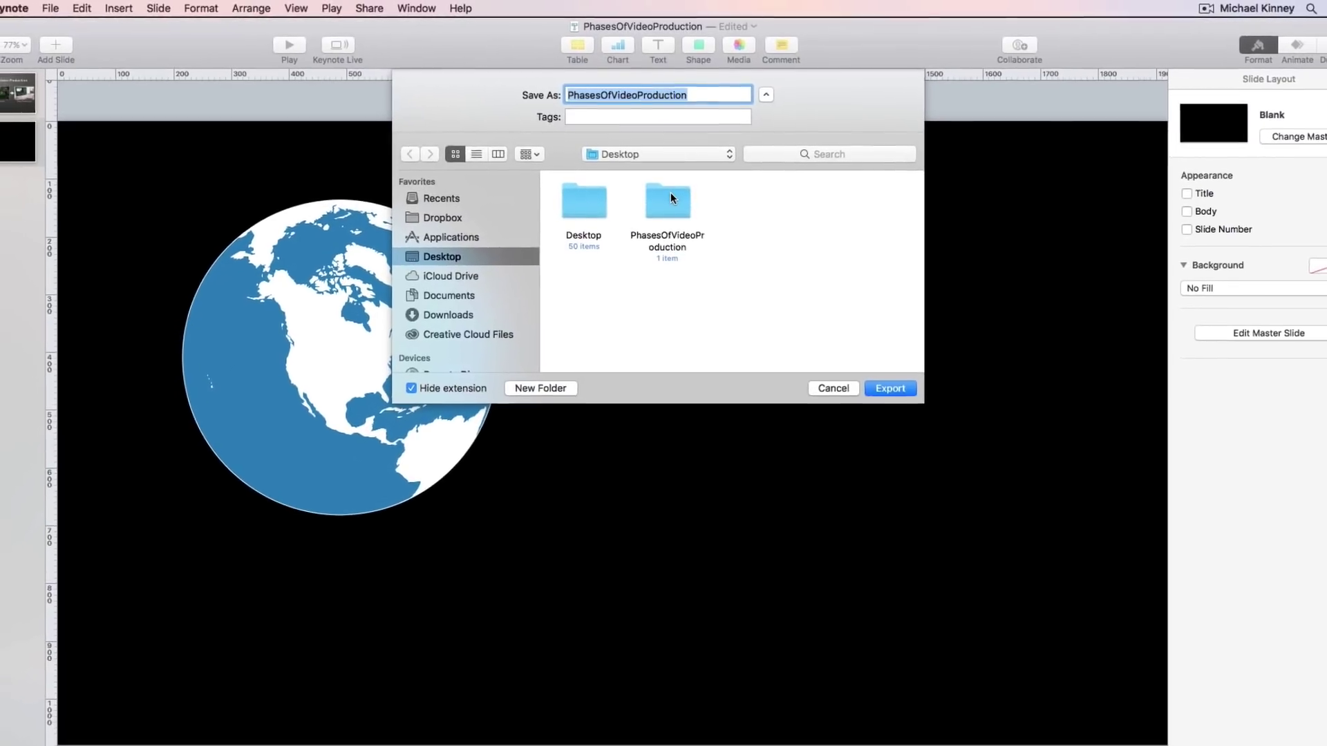
pyautogui.doubleClick(667, 220)
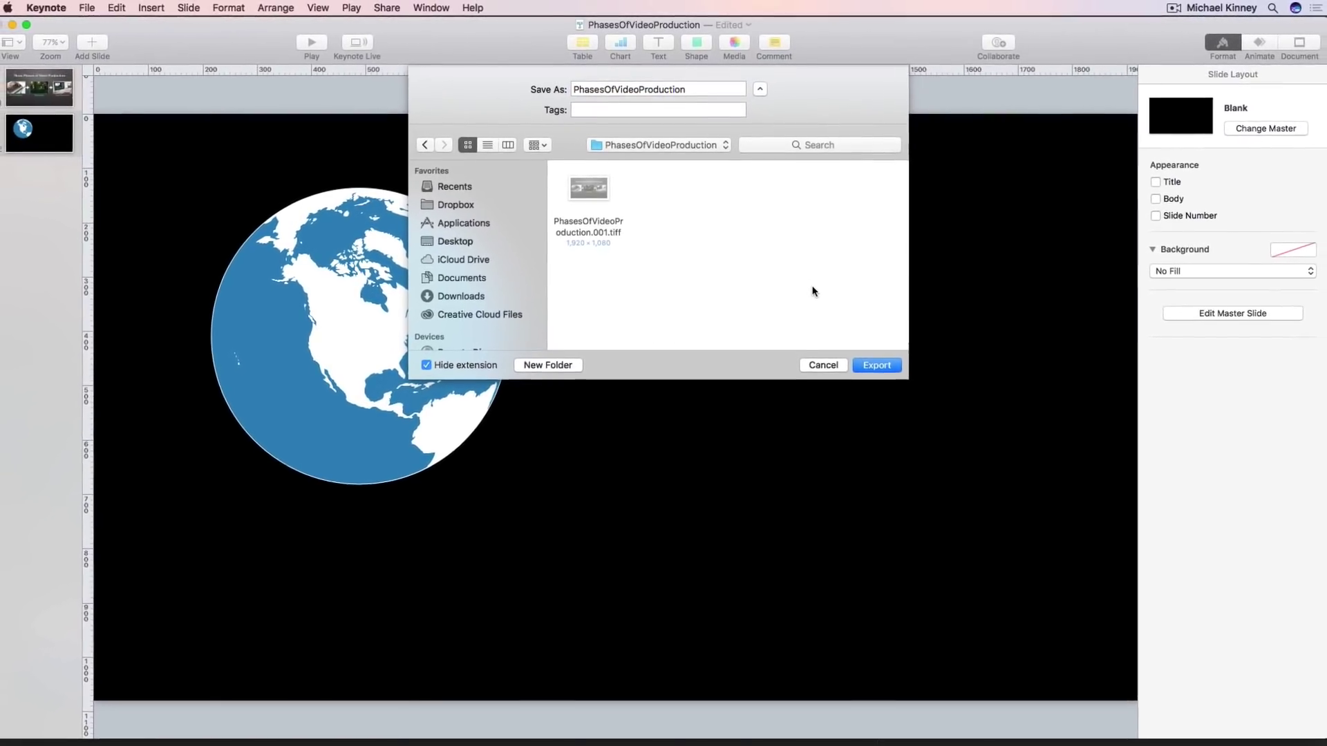
pyautogui.click(854, 365)
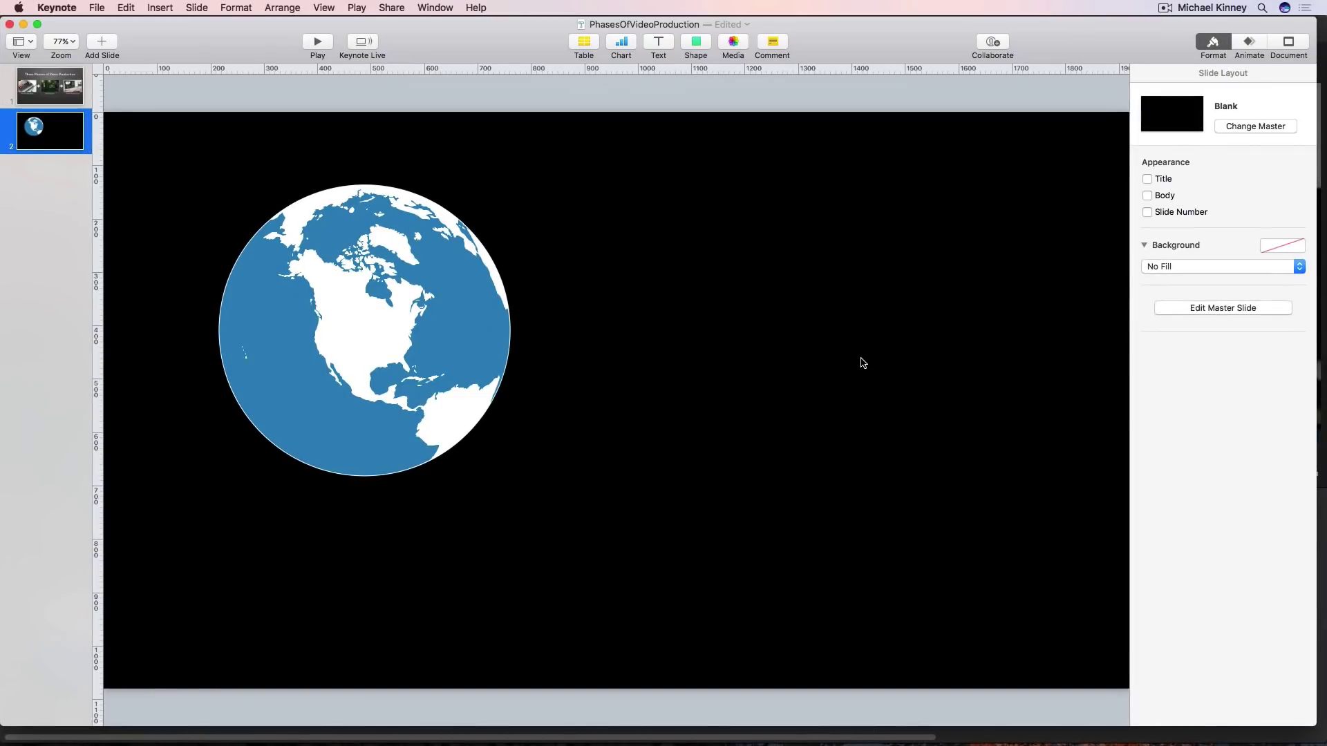
# Drag the globe TIFF from the PhasesOfVideoProduction folder in Finder into iMovie's Keynote Import Demo event.
pyautogui.press('super+Tab')
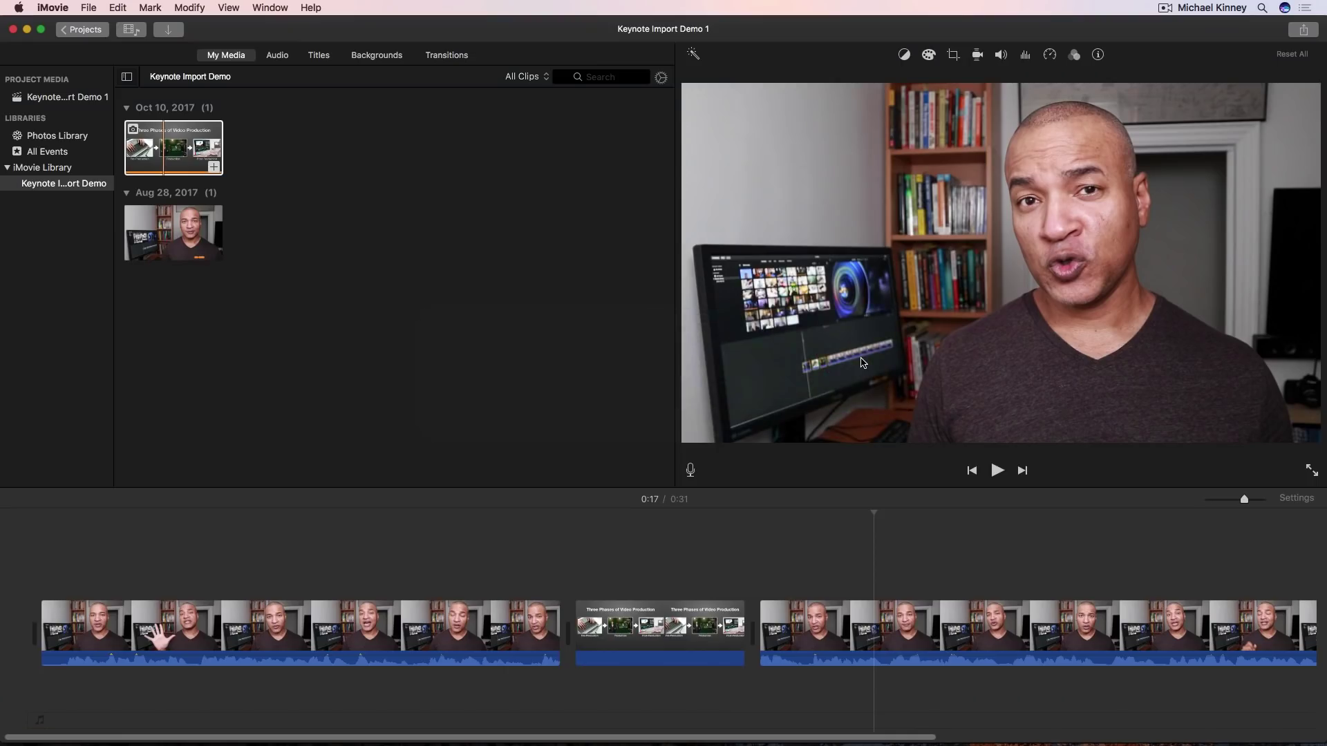
pyautogui.press('super+Tab')
pyautogui.press('Tab')
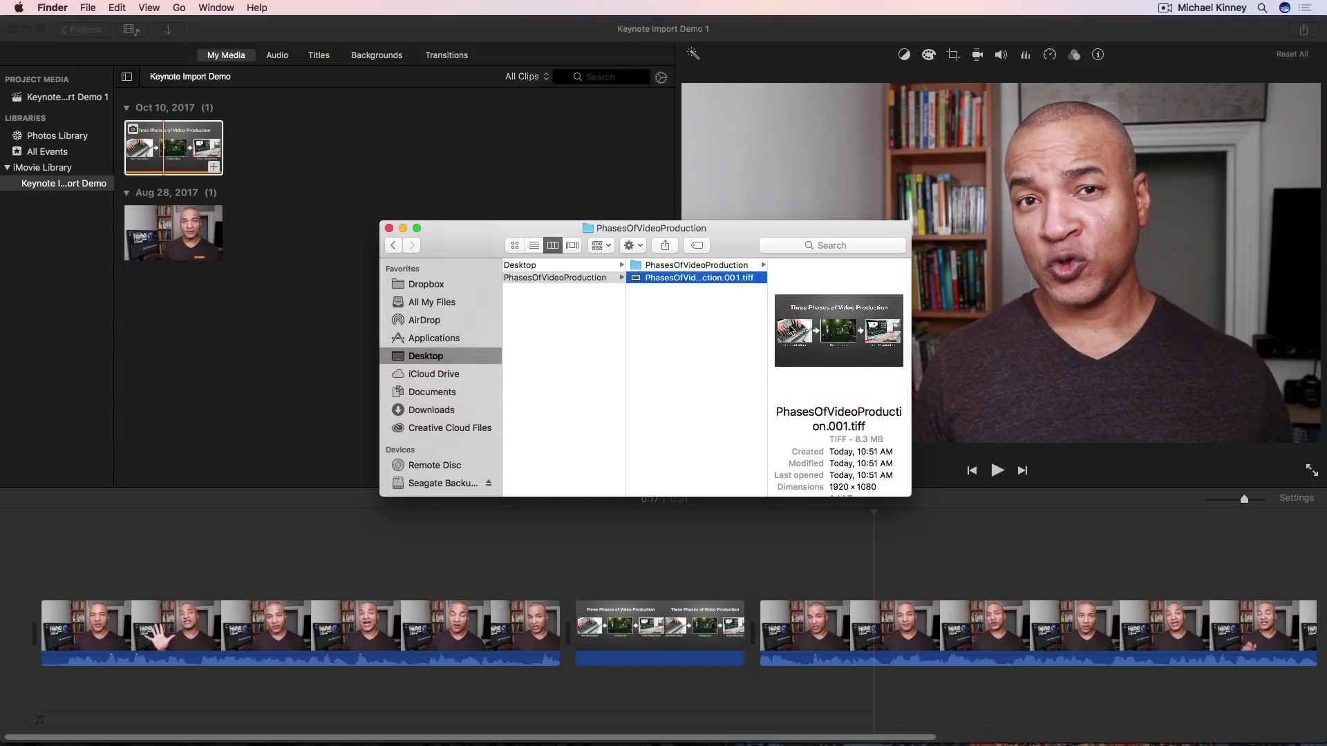
pyautogui.click(637, 268)
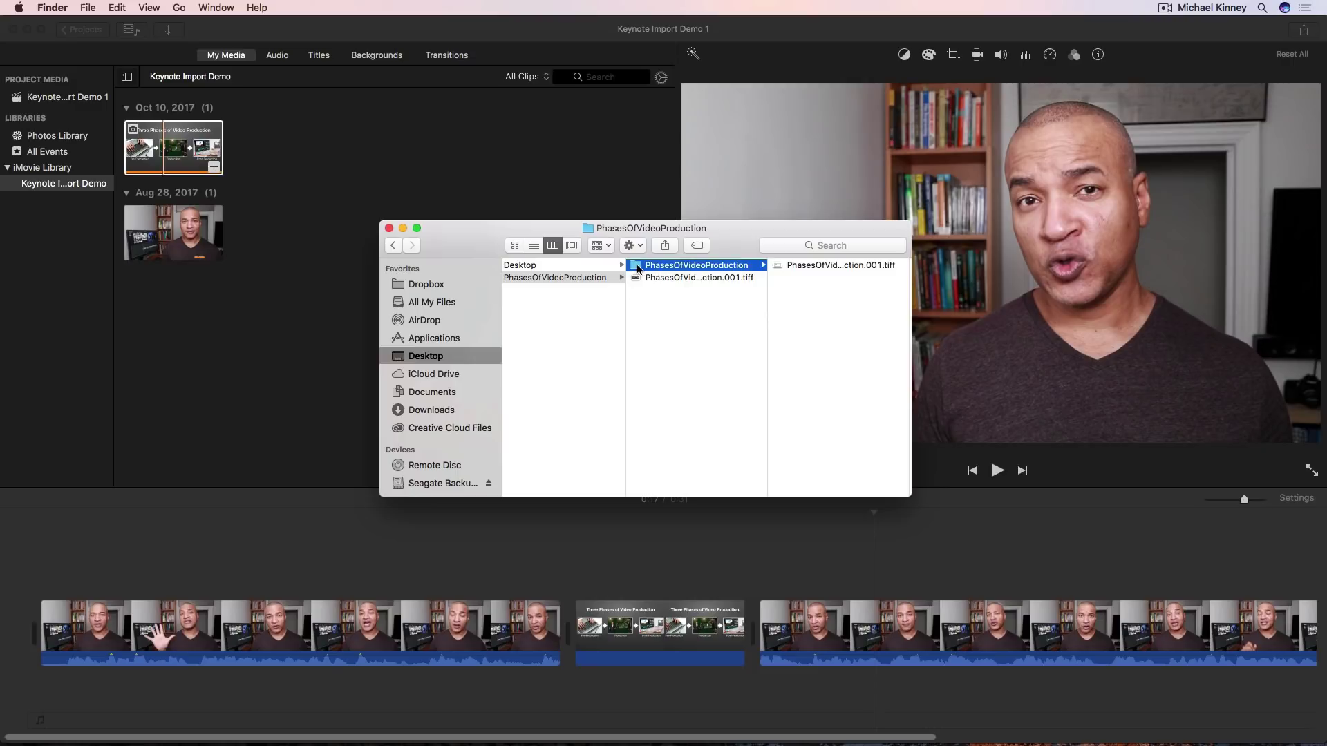
pyautogui.click(775, 269)
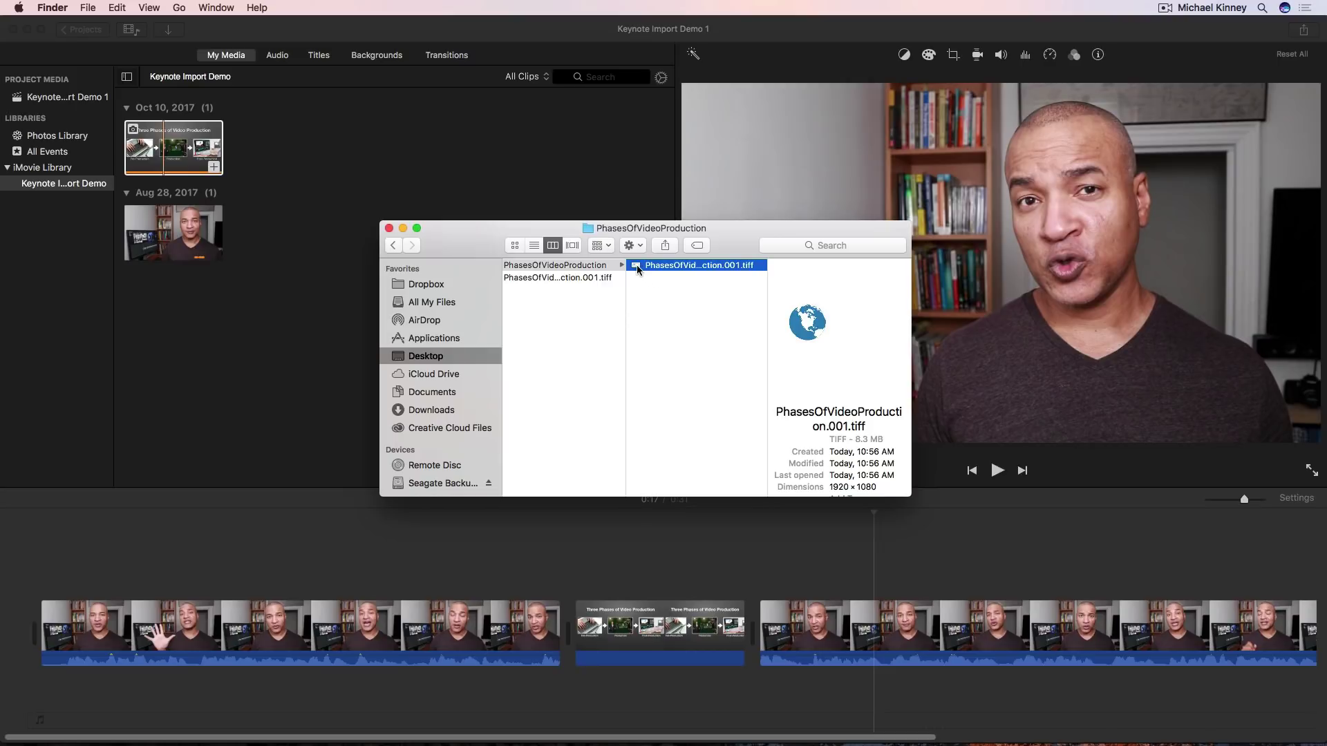
pyautogui.moveTo(637, 269); pyautogui.dragTo(320, 156)
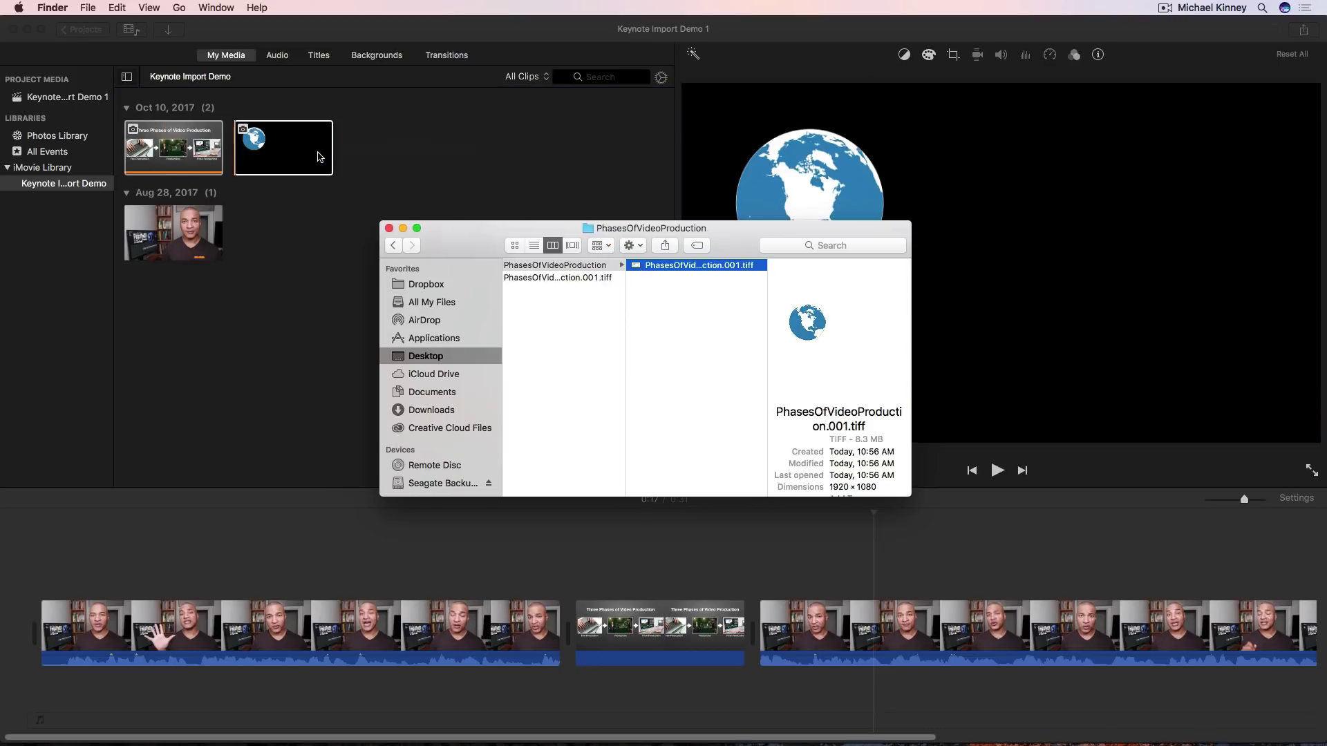
pyautogui.click(319, 157)
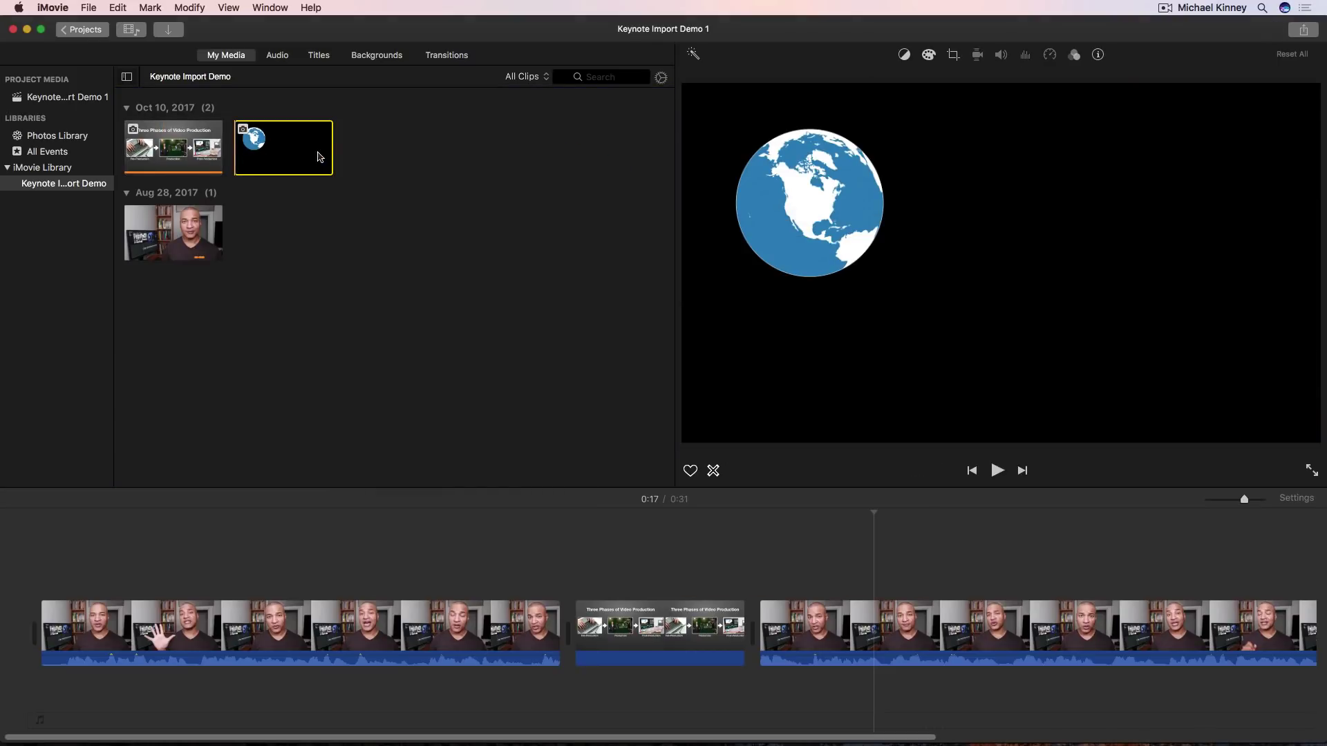
# Place the globe clip above the talking-head clip and play it back from 0:18.
pyautogui.moveTo(279, 144); pyautogui.dragTo(875, 567)
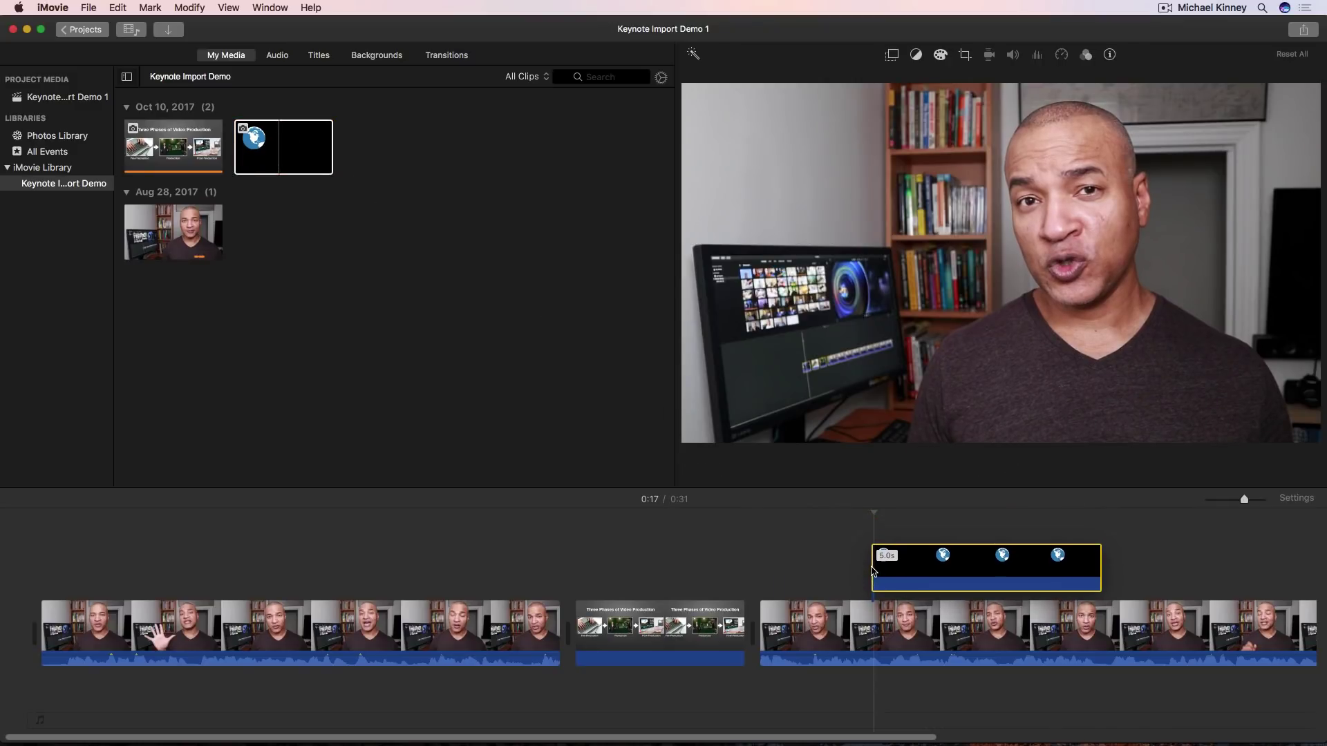
pyautogui.hscroll(5, 792, 561)
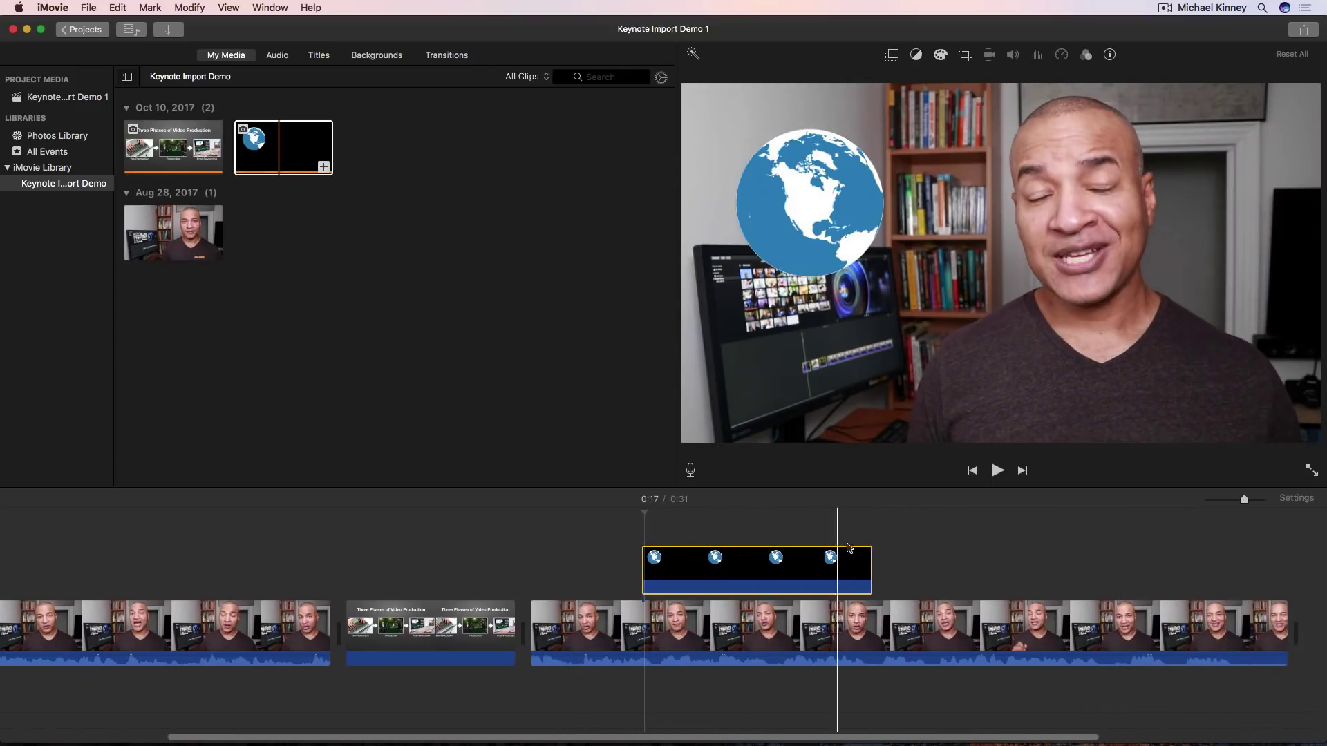
pyautogui.click(770, 532)
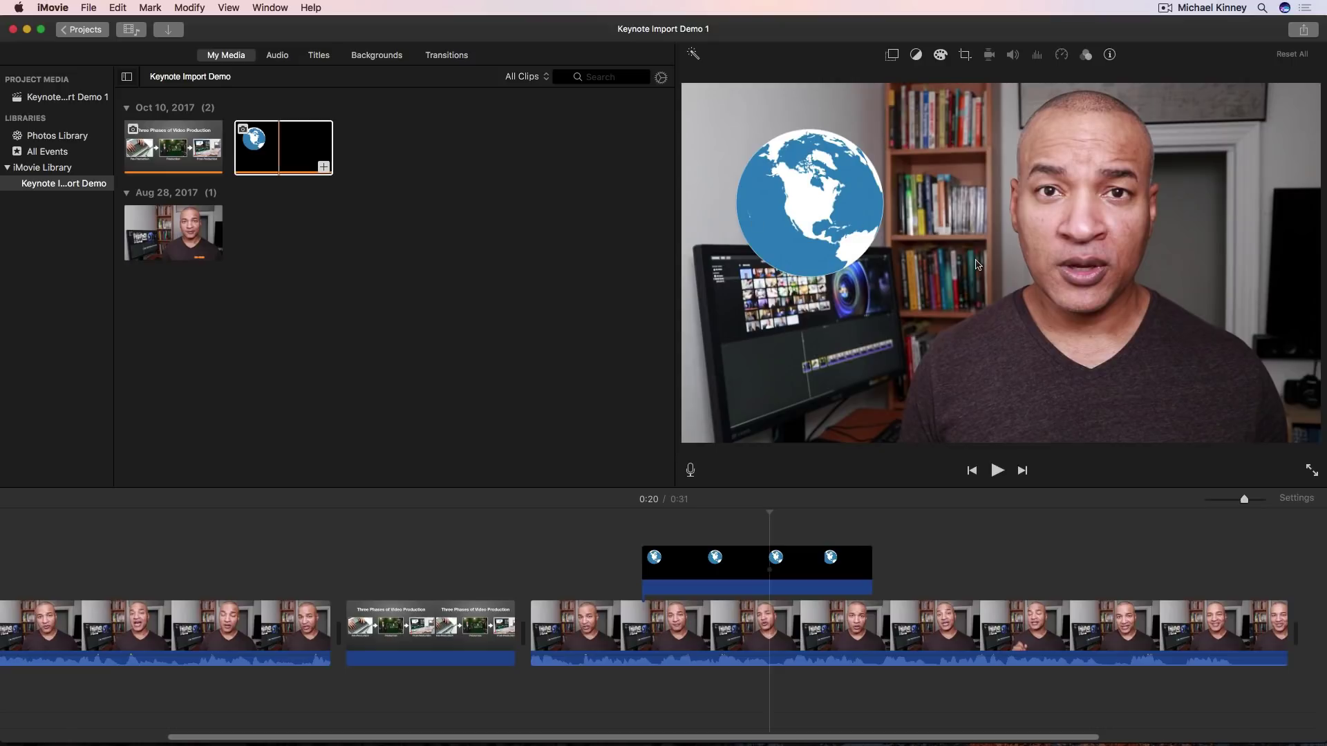
pyautogui.click(681, 527)
pyautogui.press('space')
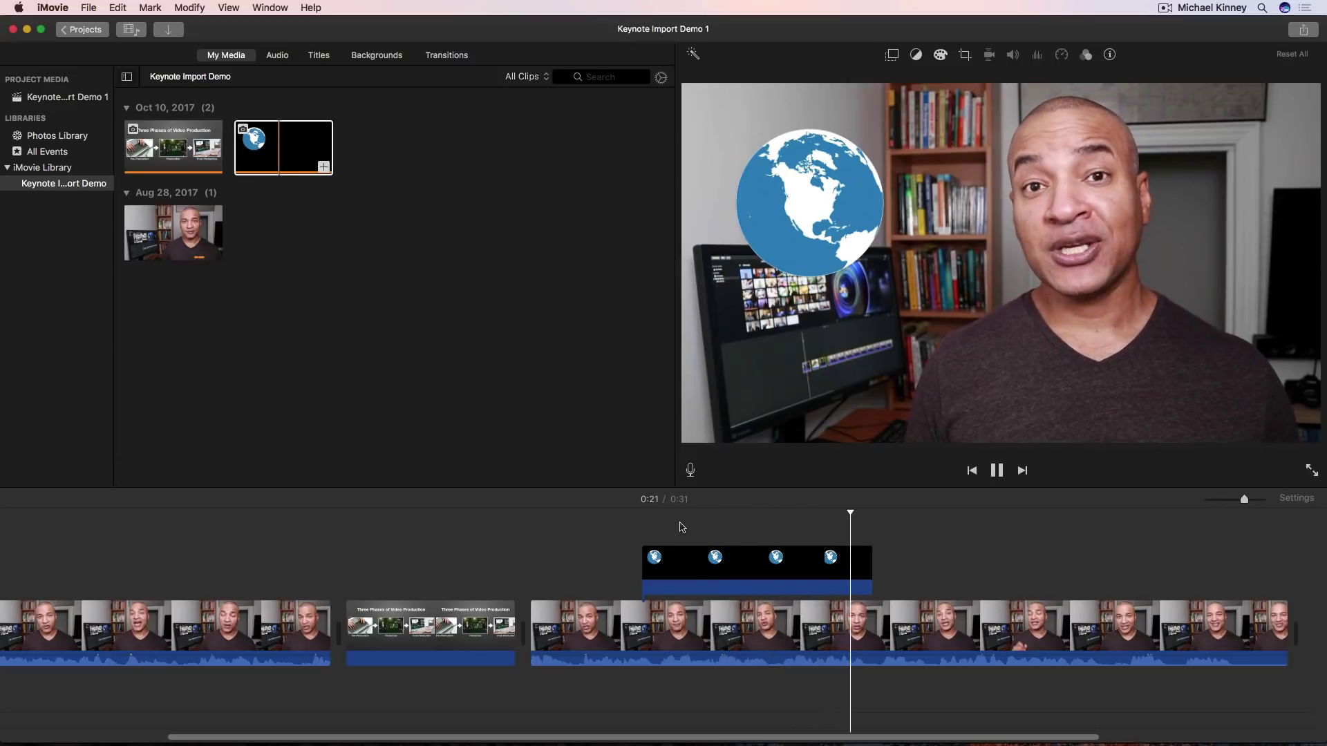
pyautogui.press('space')
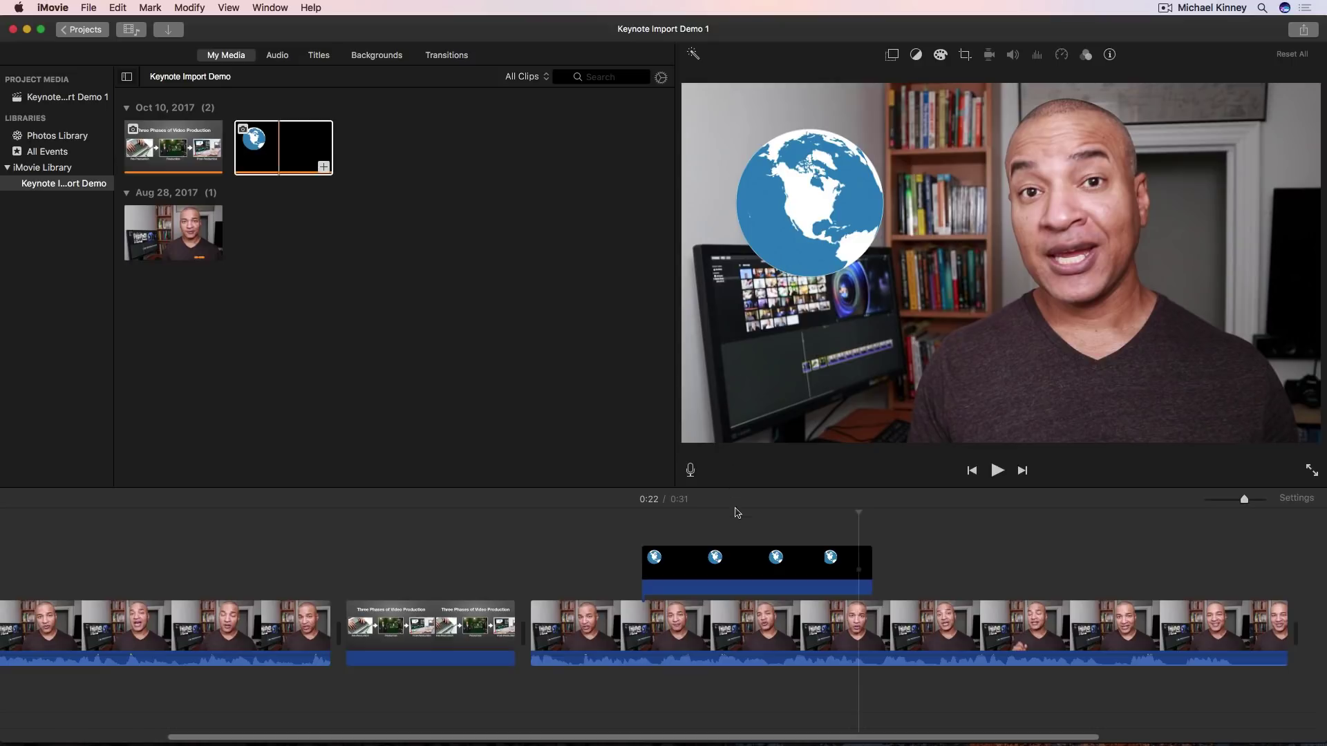
pyautogui.click(748, 570)
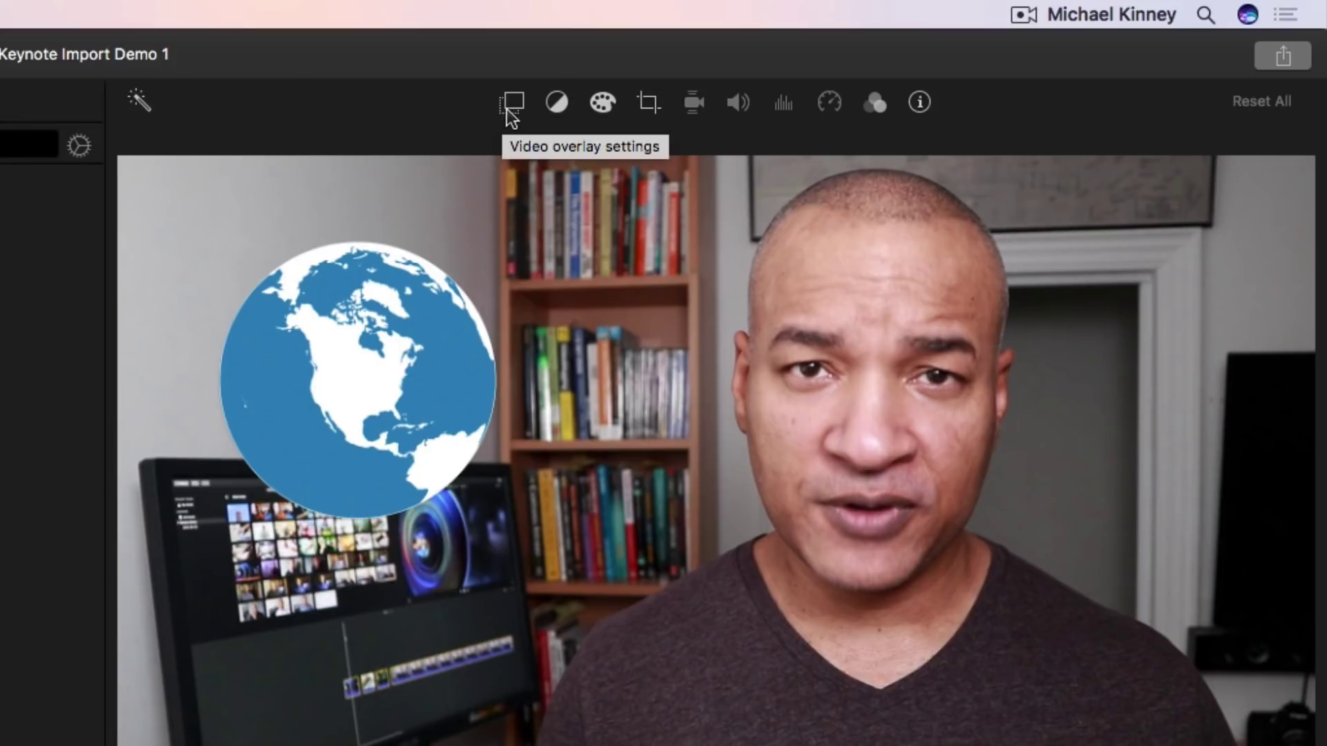
# Show the video overlay settings and expand the Cutaway overlay-style list.
pyautogui.click(512, 114)
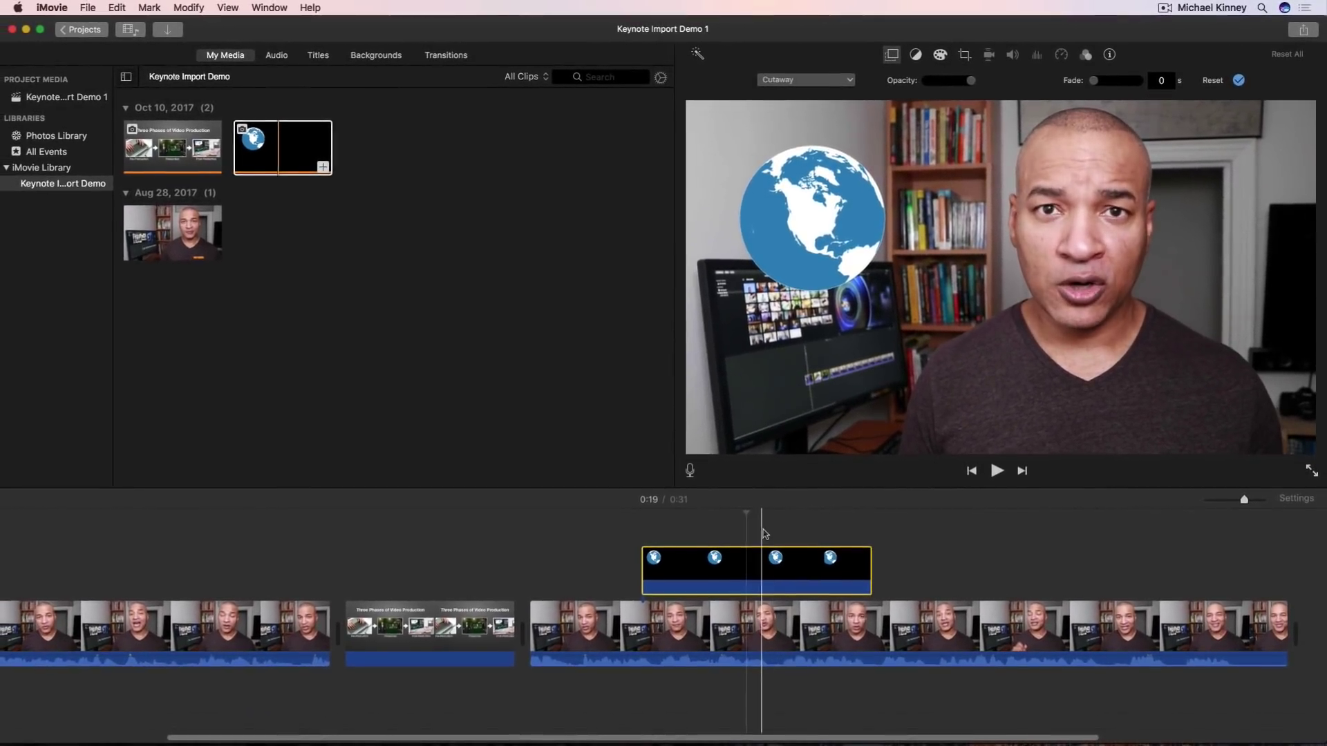
pyautogui.moveTo(758, 566)
pyautogui.mouseDown()
pyautogui.moveTo(772, 565)
pyautogui.moveTo(759, 565)
pyautogui.mouseUp()
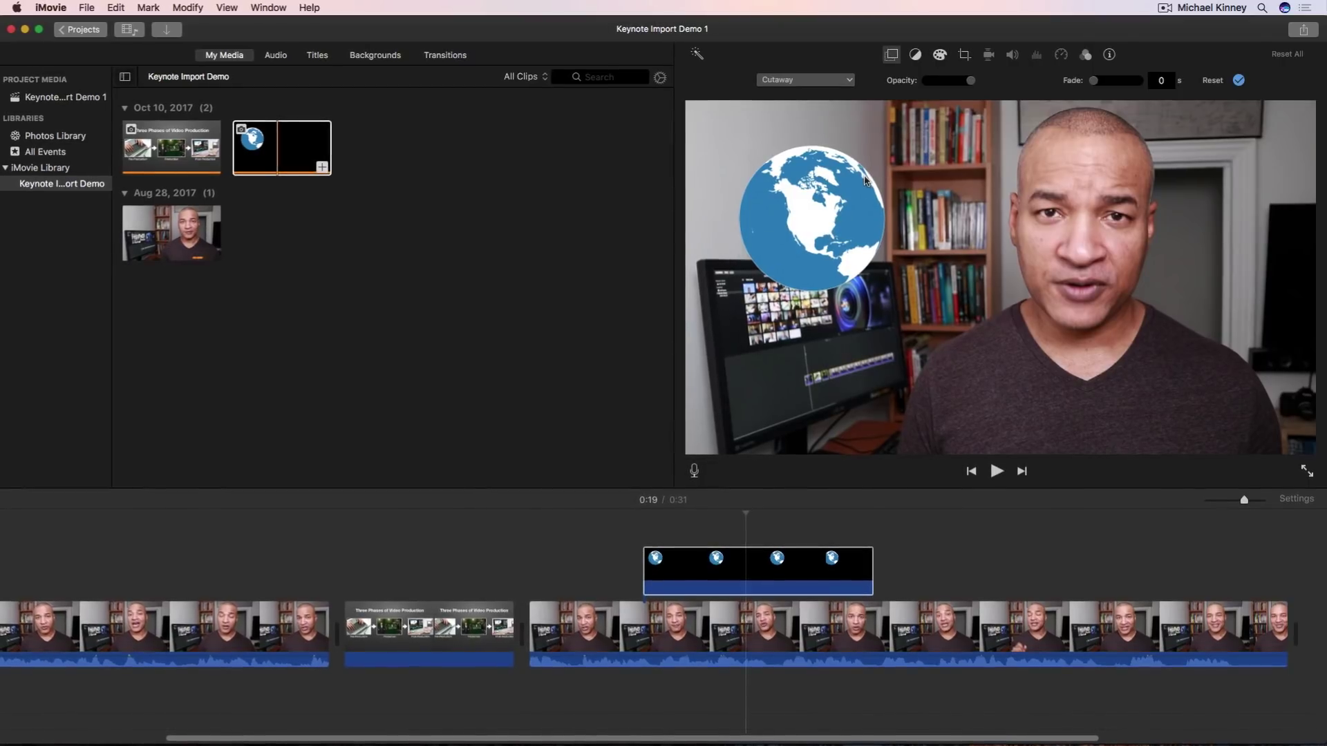
pyautogui.click(844, 82)
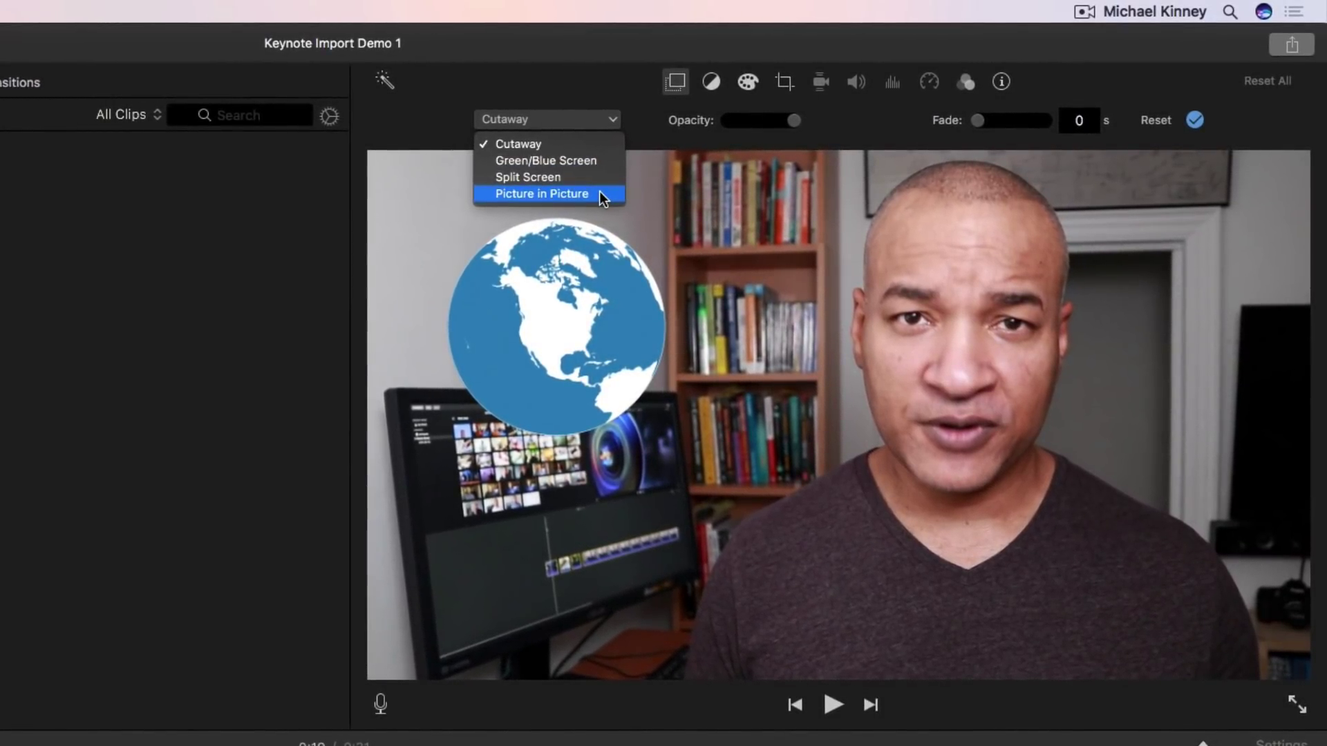
# Switch the globe to Picture in Picture and resize the inset beside the speaker.
pyautogui.click(603, 199)
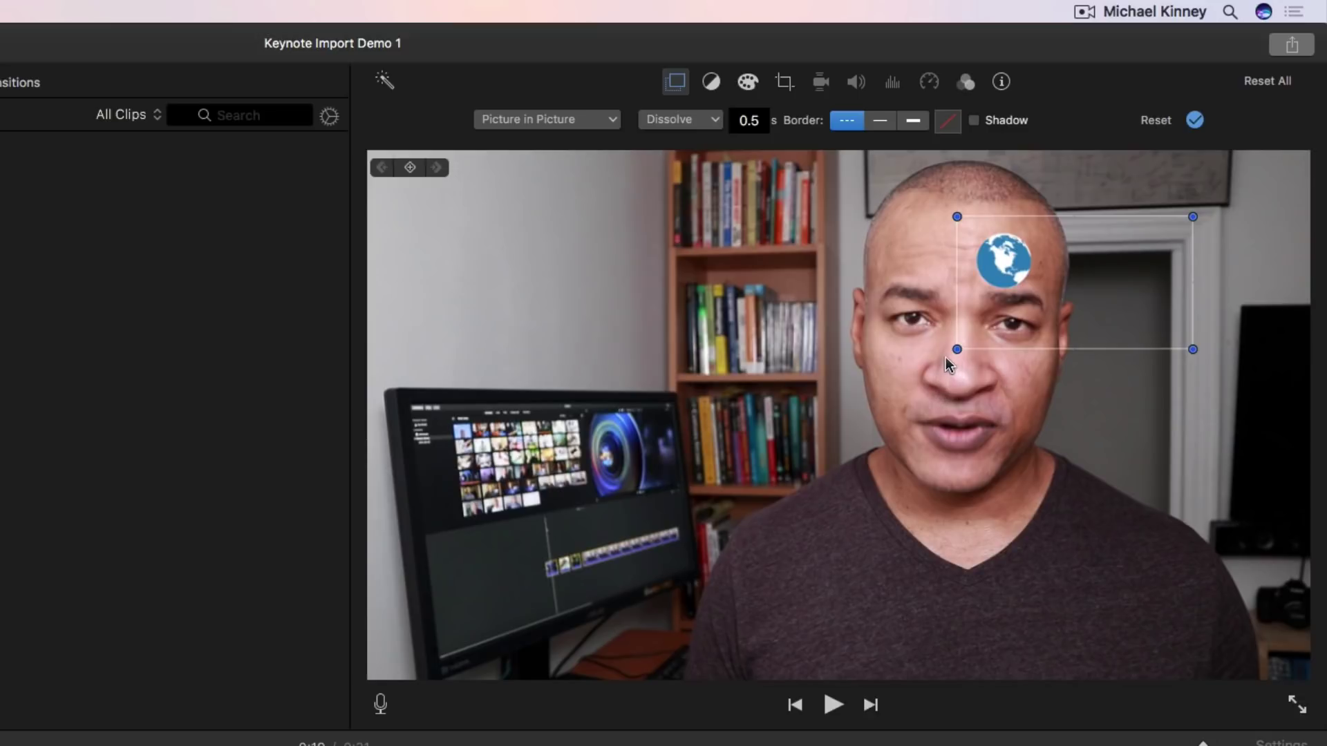
pyautogui.moveTo(956, 350); pyautogui.dragTo(523, 674)
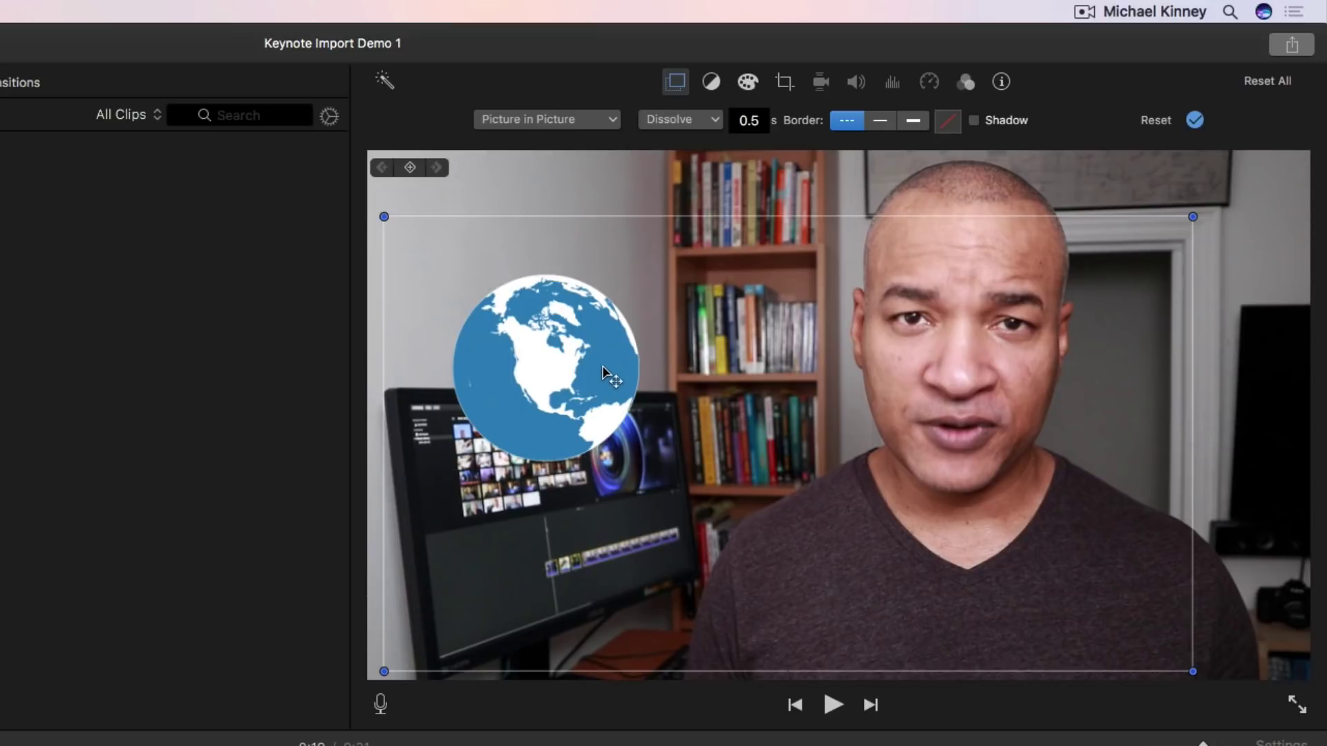
pyautogui.moveTo(602, 370); pyautogui.dragTo(668, 324)
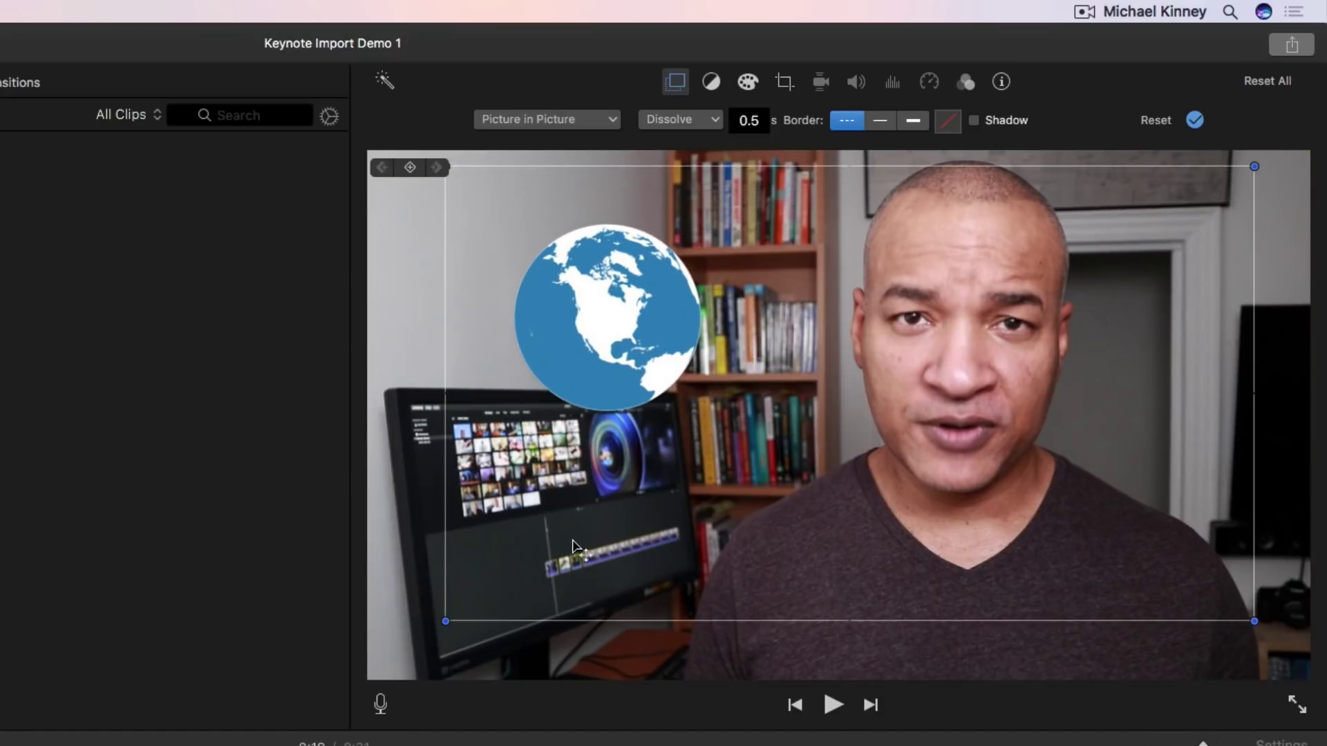
pyautogui.moveTo(444, 622); pyautogui.dragTo(379, 657)
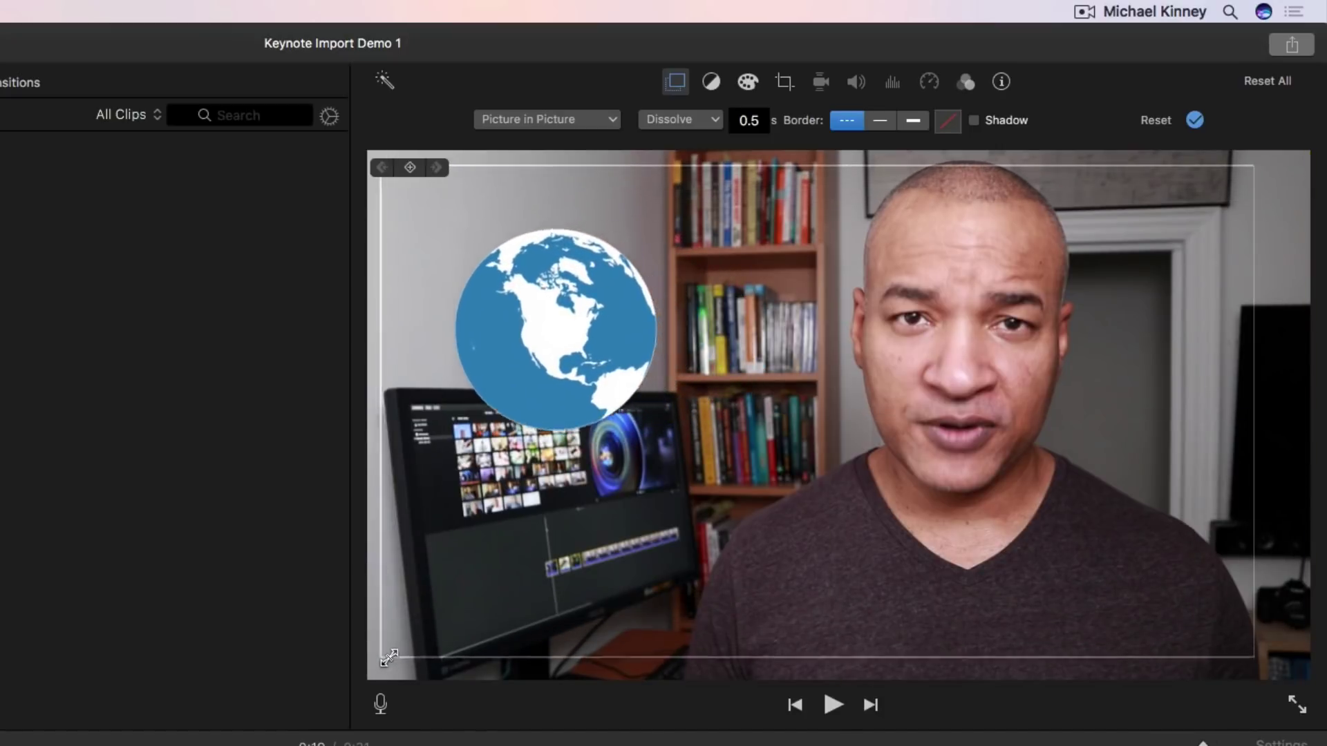
pyautogui.moveTo(563, 365)
pyautogui.mouseDown()
pyautogui.moveTo(584, 390)
pyautogui.moveTo(579, 380)
pyautogui.mouseUp()
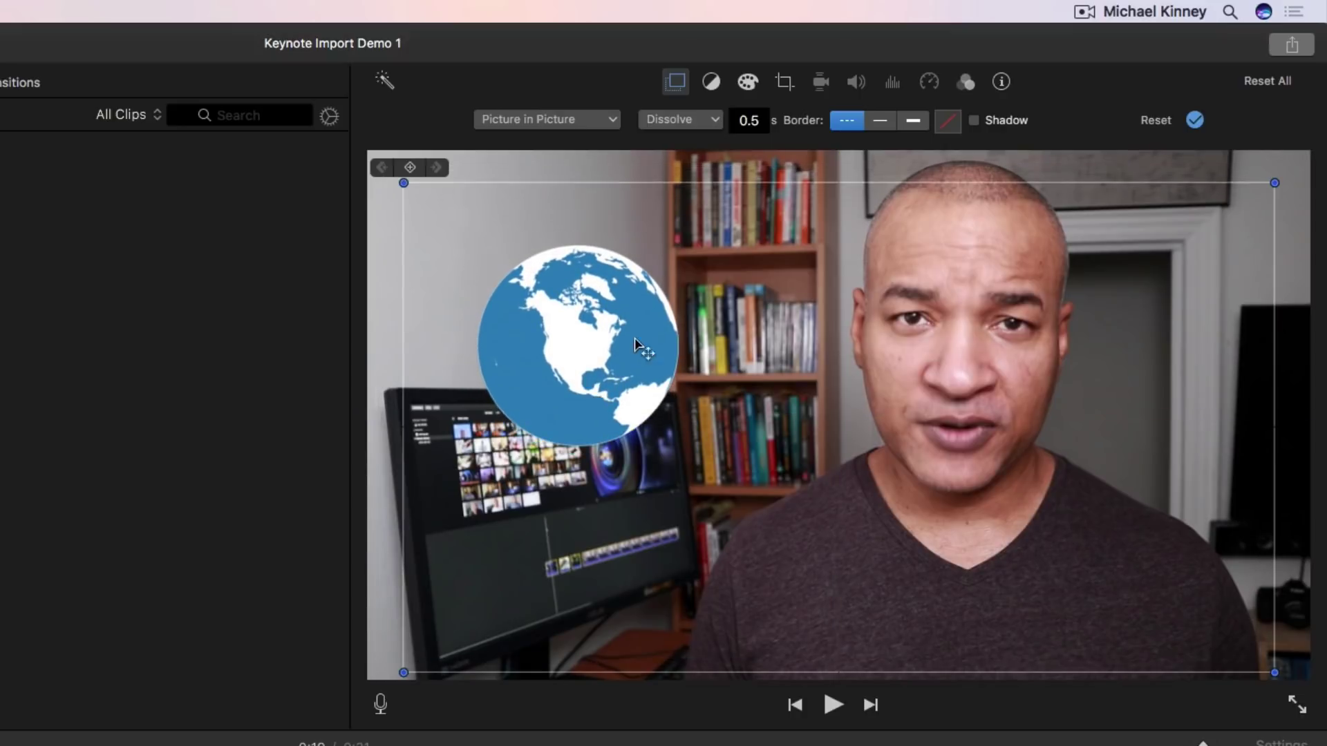
# Change the overlay style from Picture in Picture back to Cutaway.
pyautogui.click(614, 121)
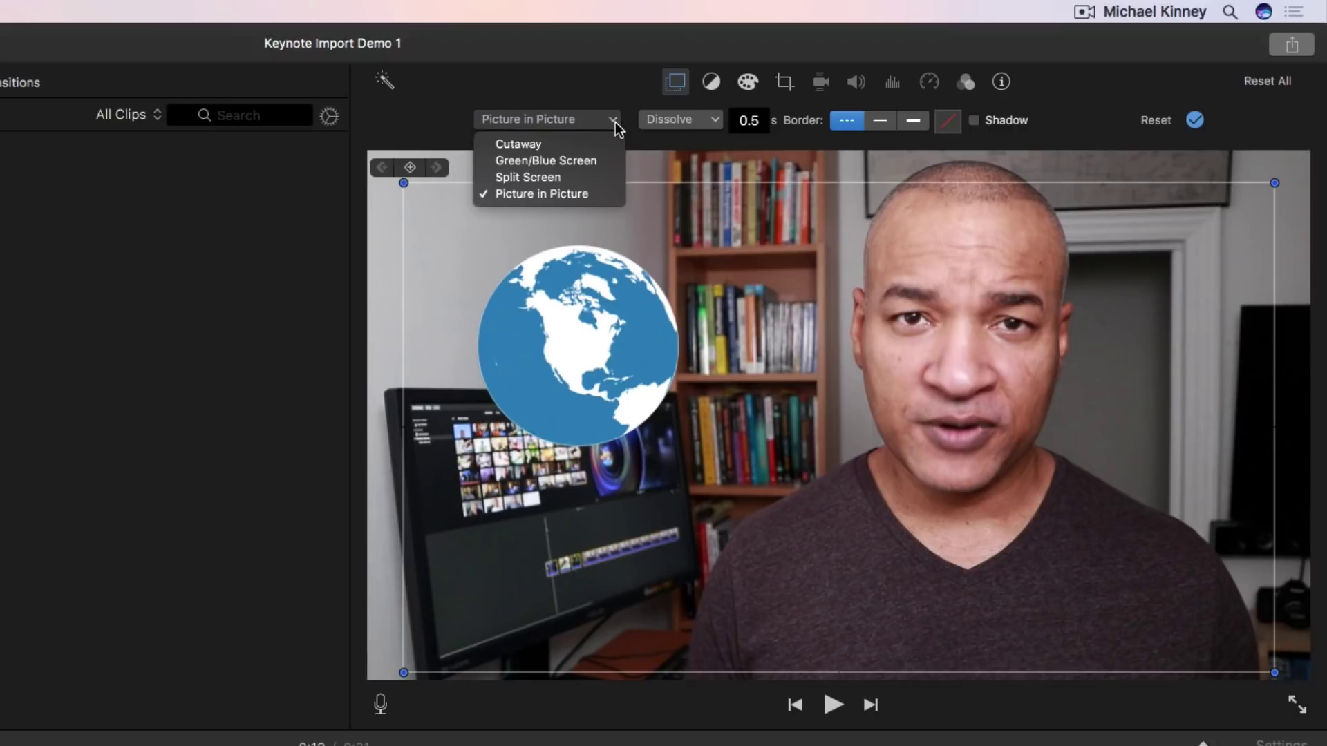
pyautogui.click(554, 144)
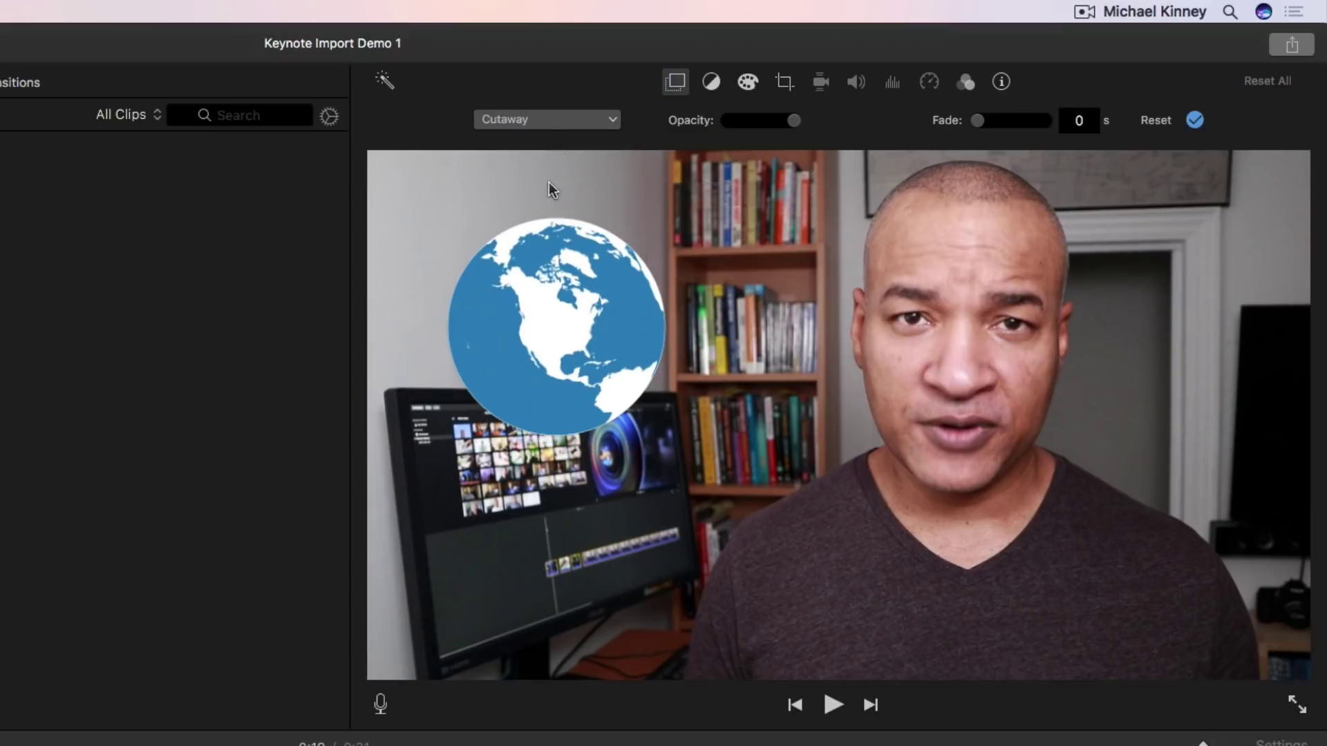